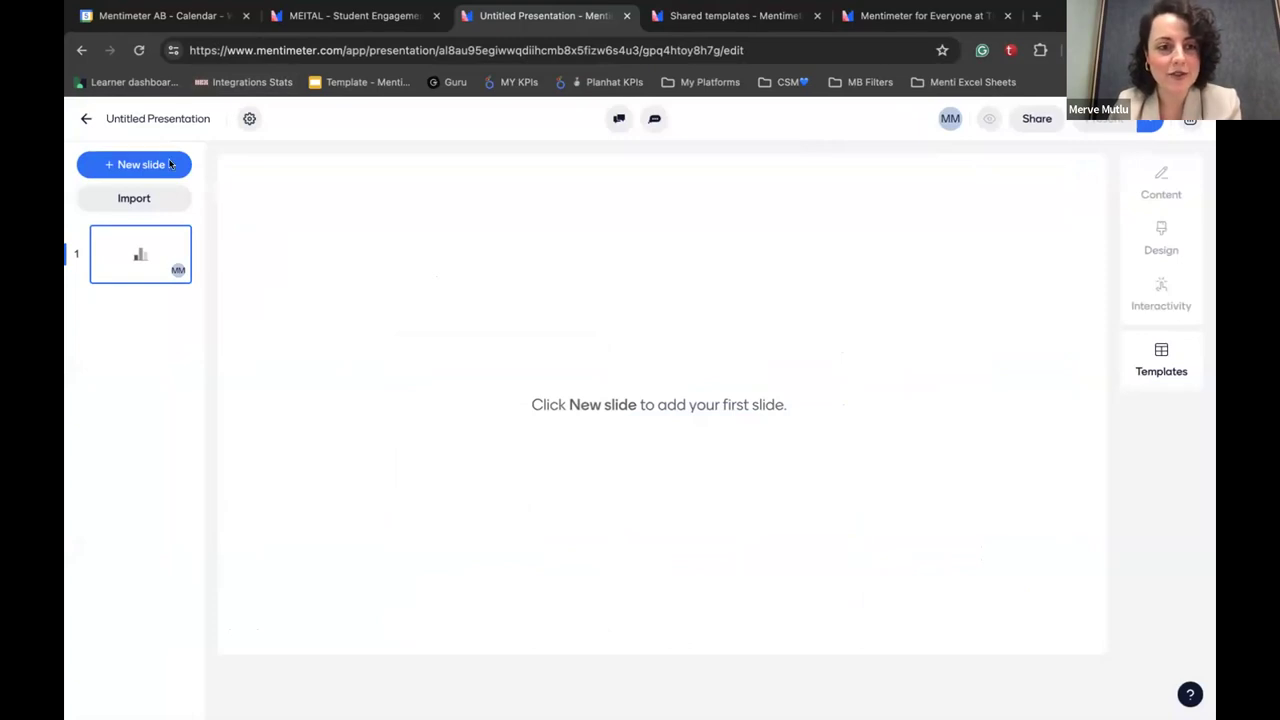
# - Rename the untitled presentation with the presenter's first name
pyautogui.click(148, 120)
pyautogui.write('merve')
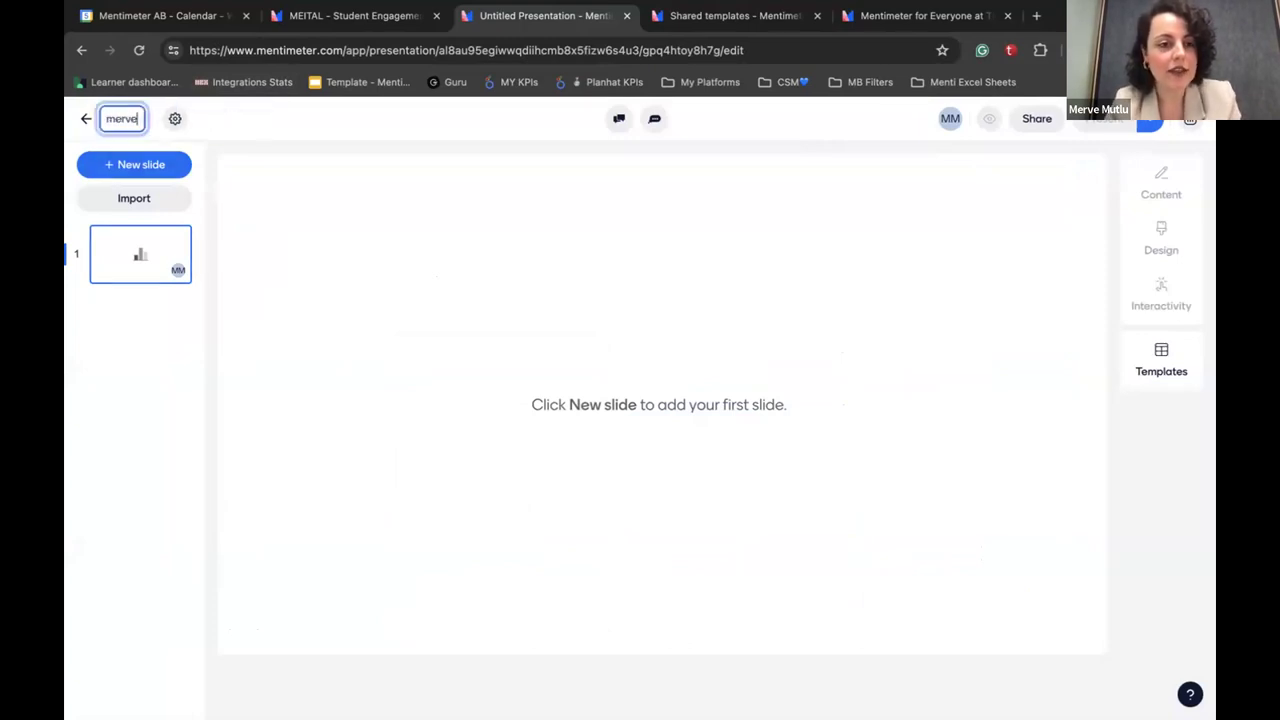
pyautogui.click(342, 147)
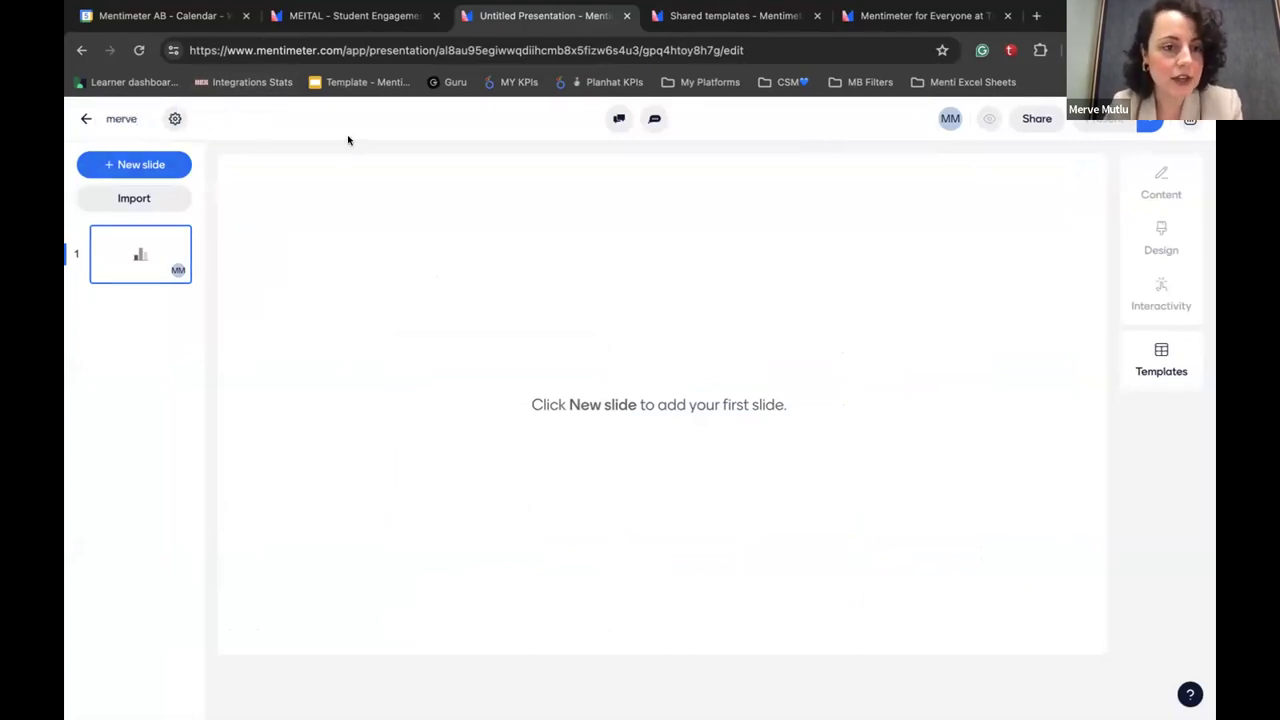
# - Review the available interactive, quiz and content slide types and add a Heading slide to the presentation
pyautogui.click(143, 164)
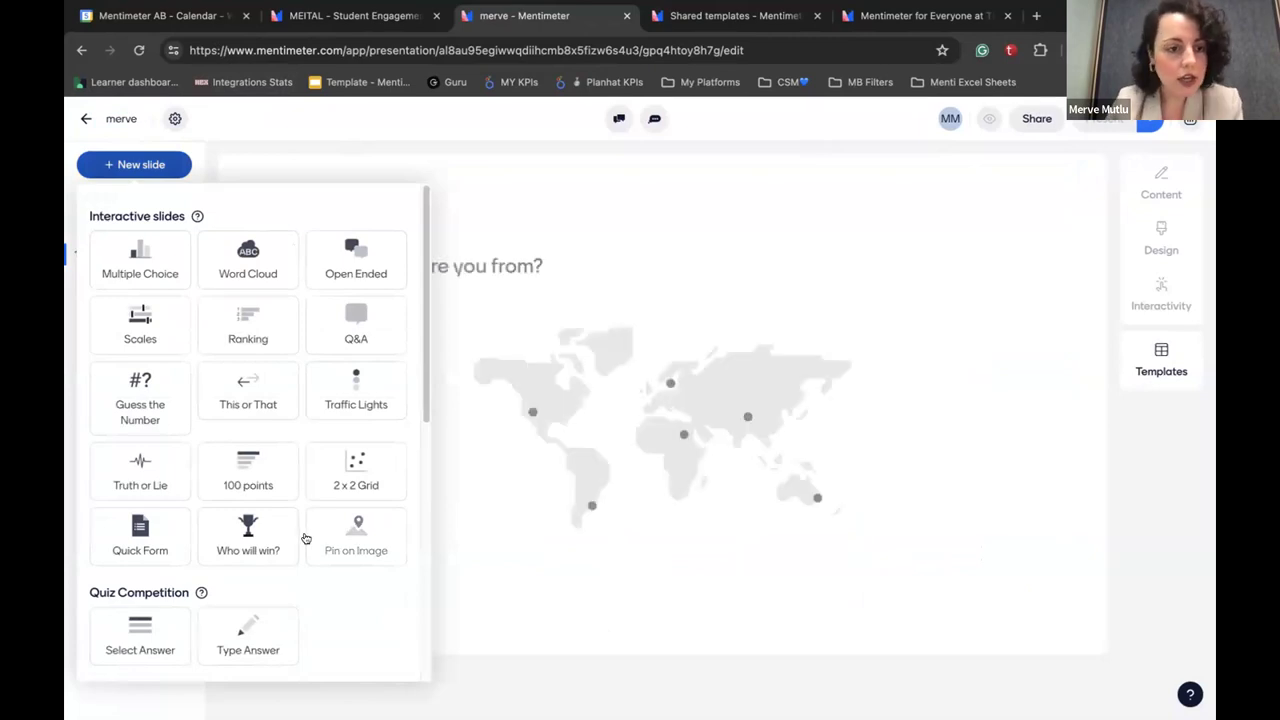
pyautogui.moveTo(197, 216)
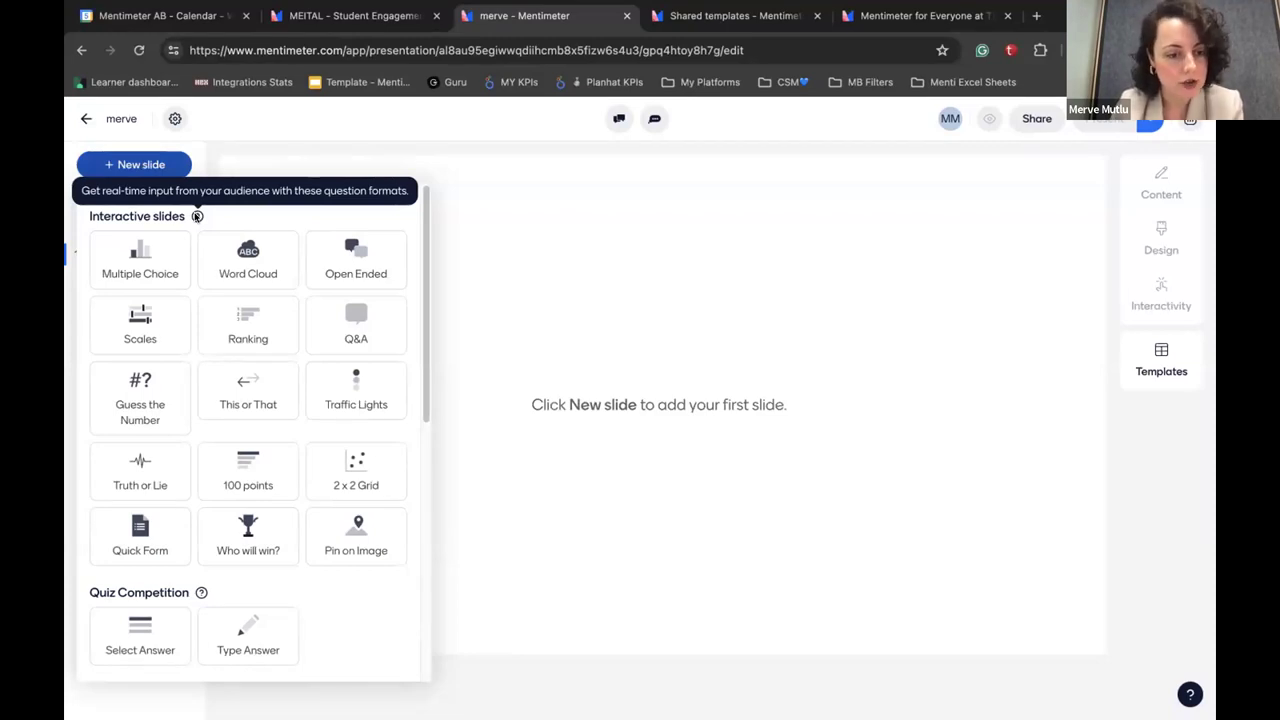
pyautogui.scroll(-2, 220, 375)
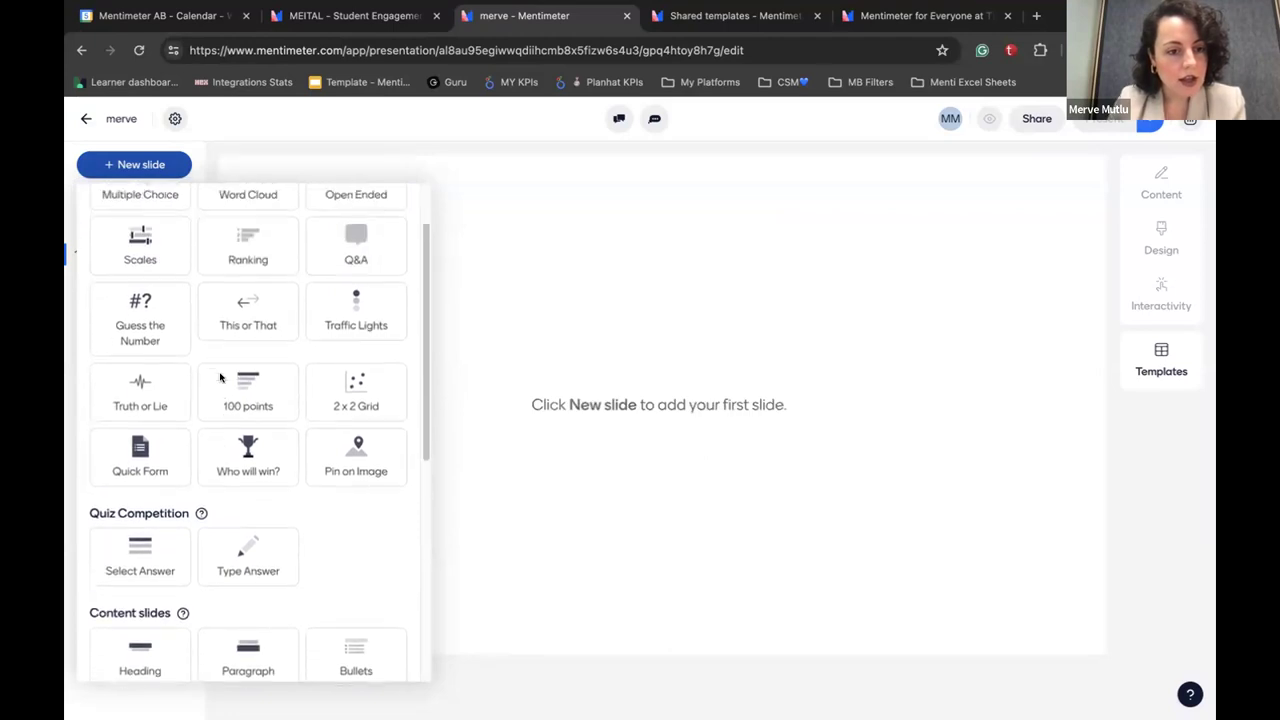
pyautogui.scroll(-1, 218, 373)
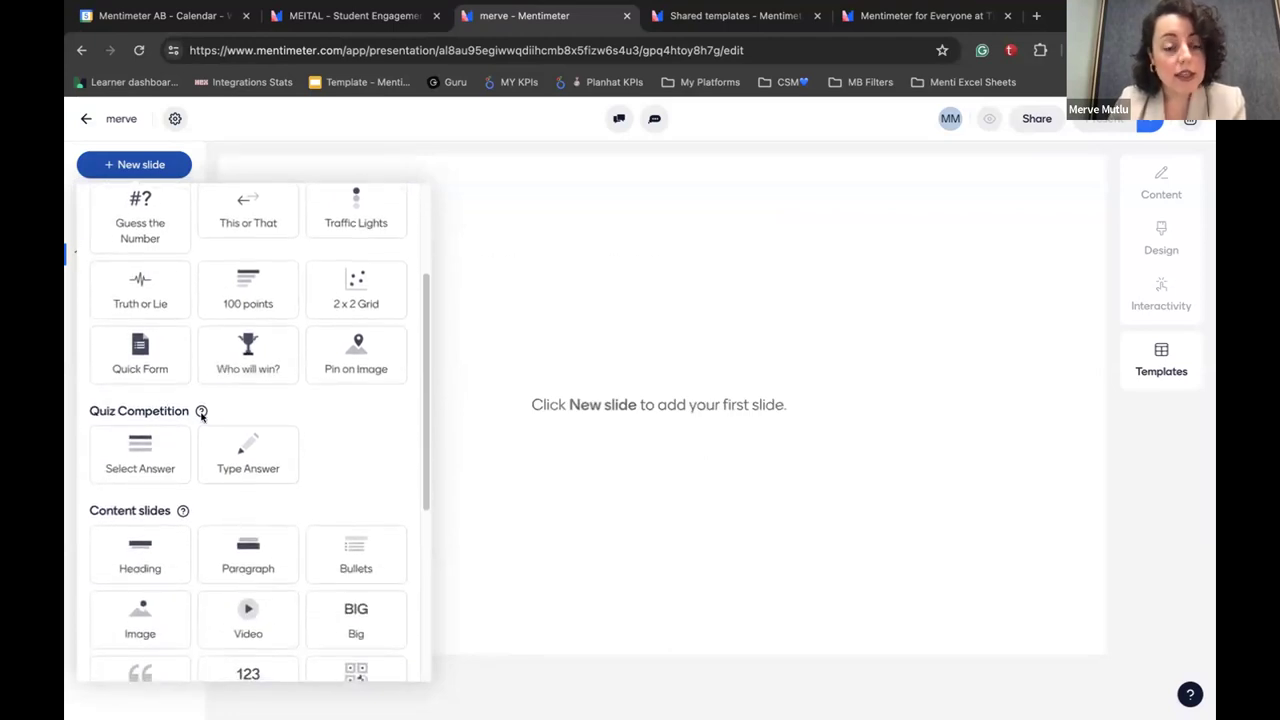
pyautogui.moveTo(201, 414)
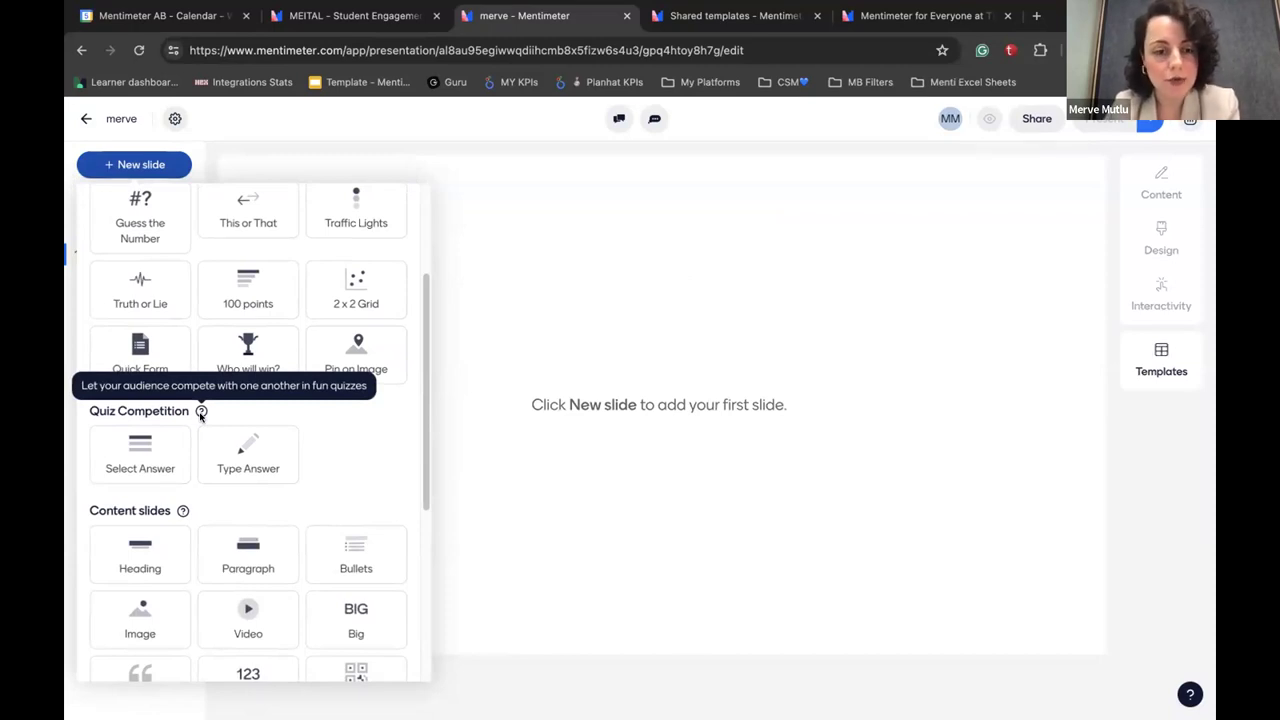
pyautogui.scroll(-1, 200, 414)
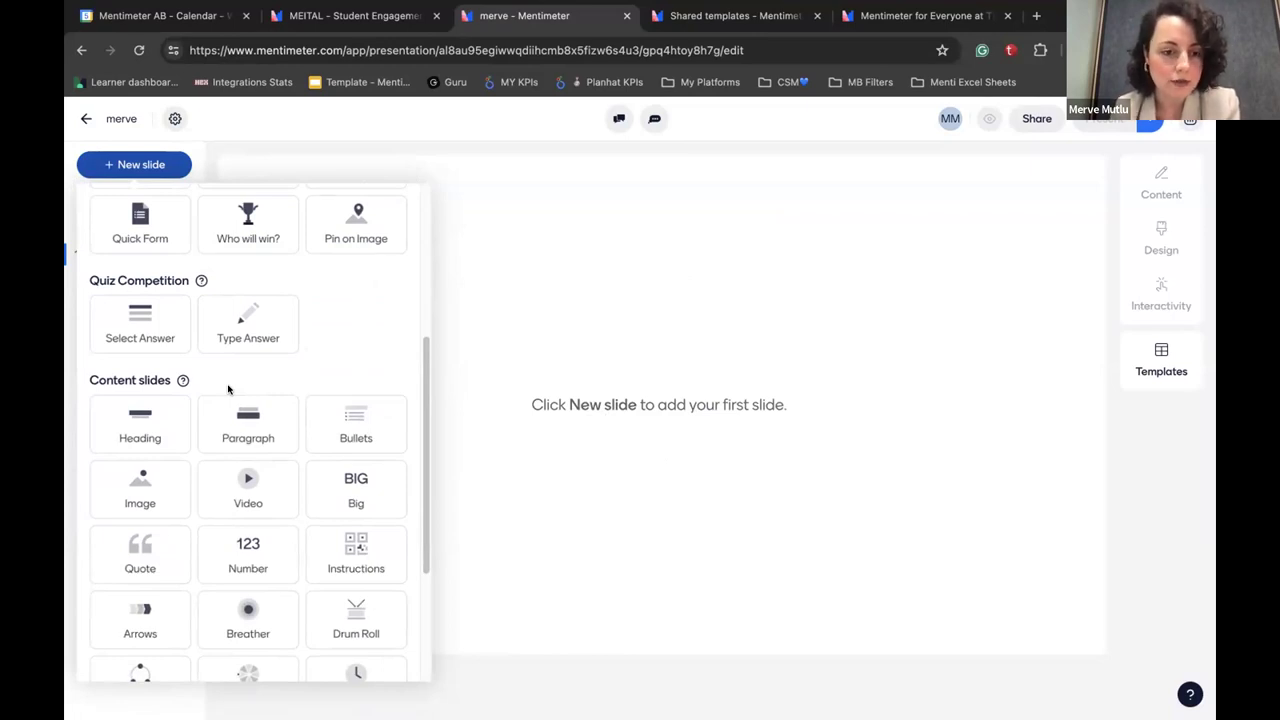
pyautogui.scroll(-1, 228, 389)
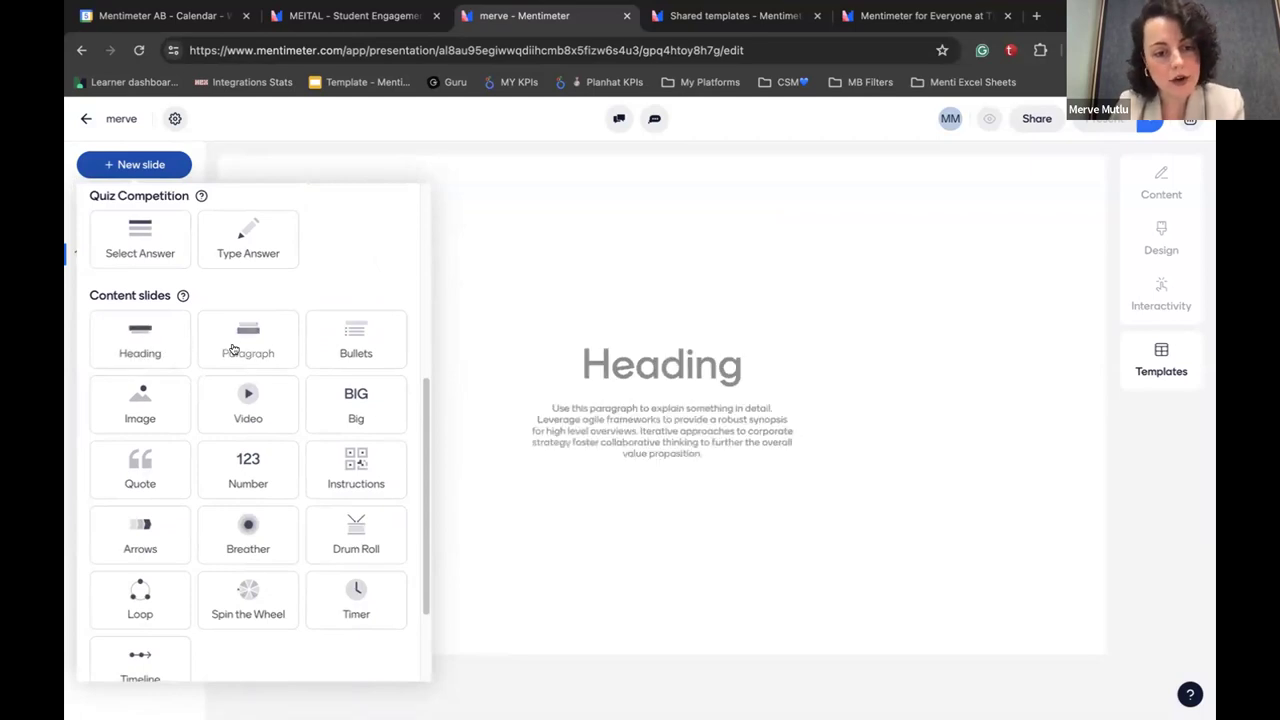
pyautogui.scroll(-1, 263, 355)
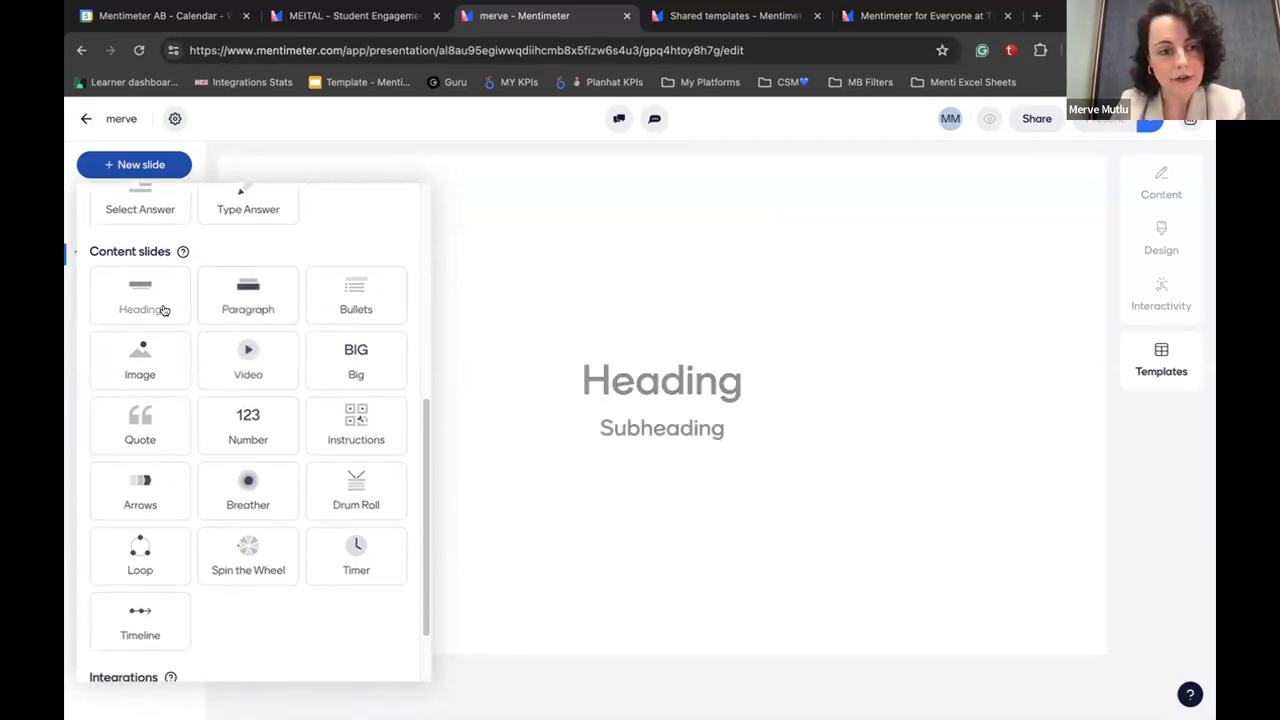
pyautogui.click(163, 311)
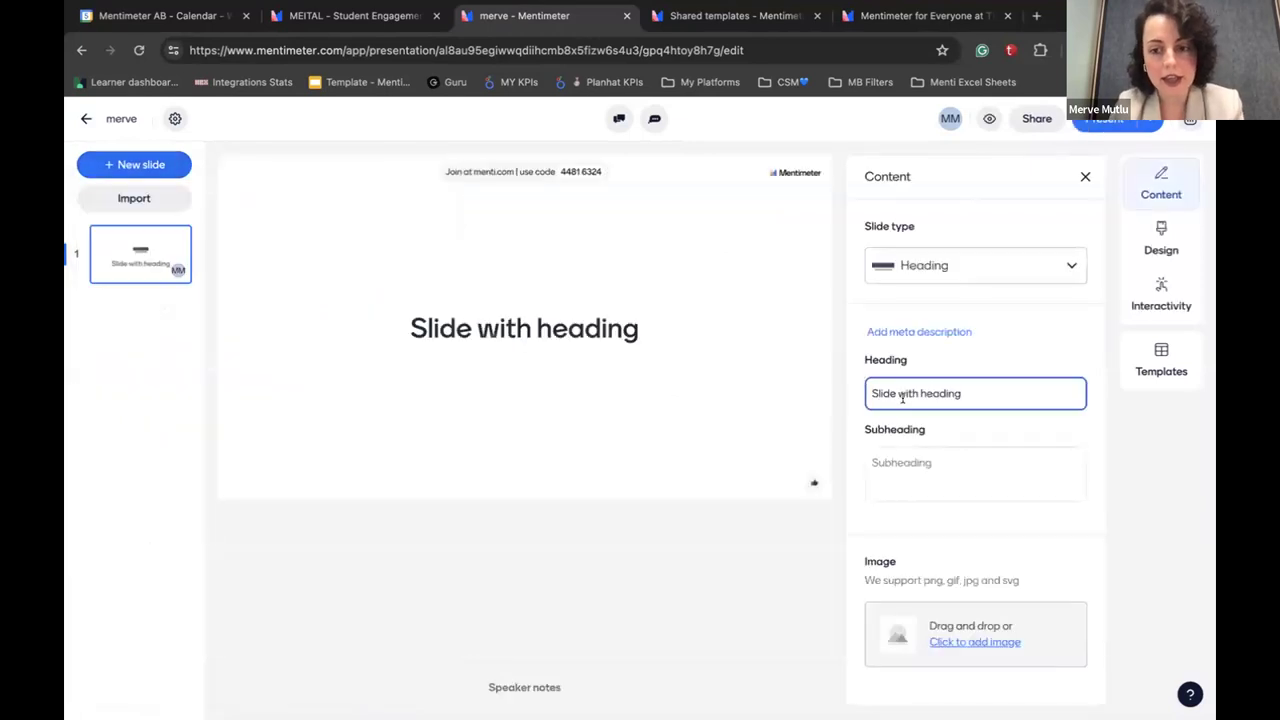
# - Set the slide's heading to "Welcome!" and its subheading to "to Mentimeter"
pyautogui.click(901, 396)
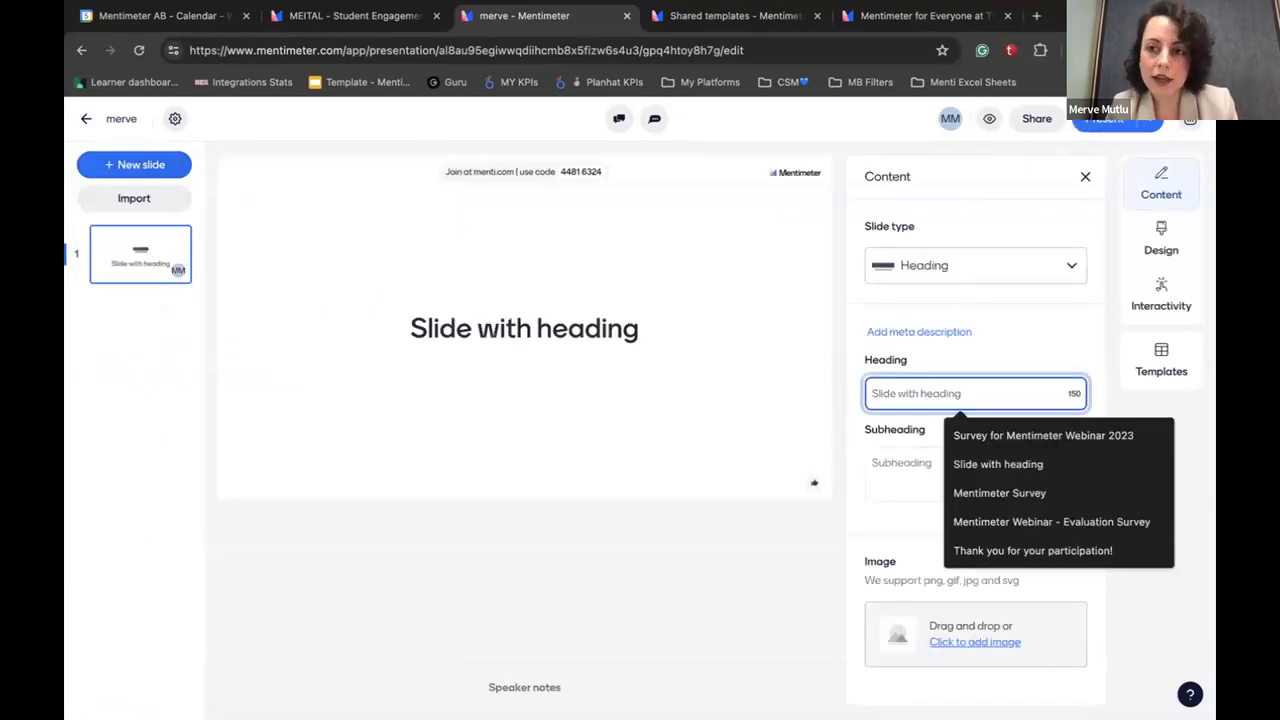
pyautogui.click(1211, 262)
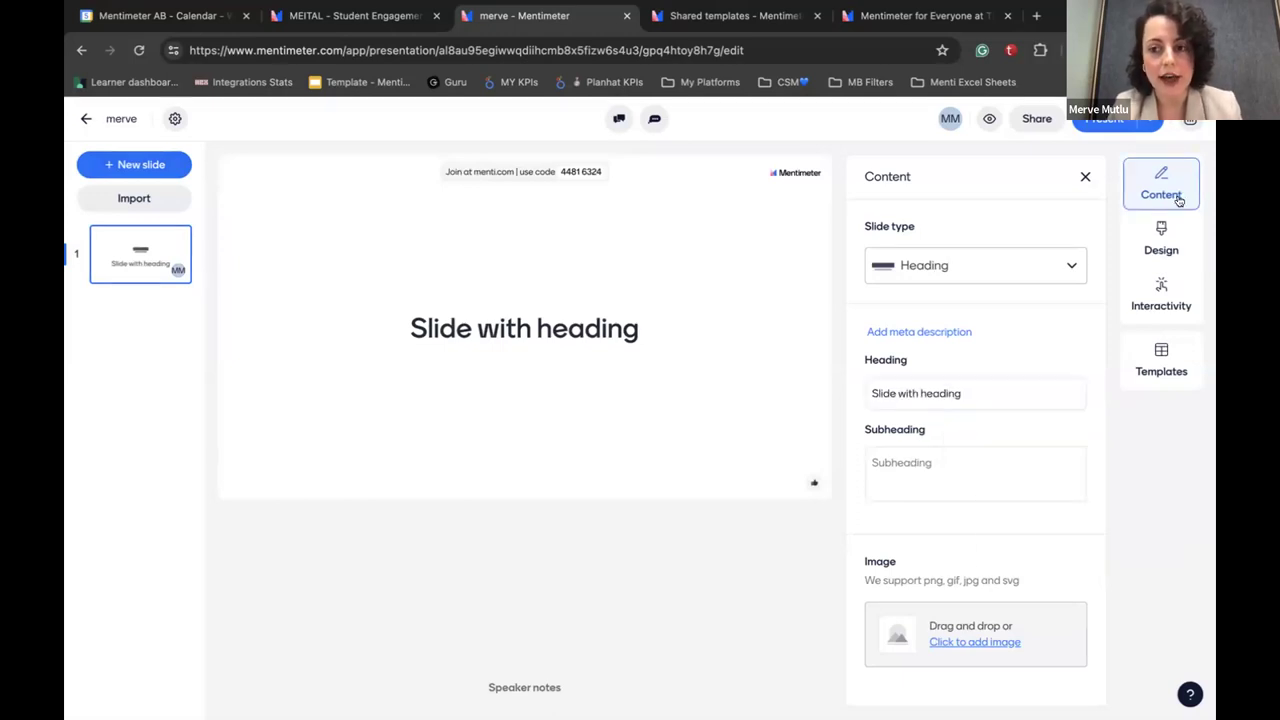
pyautogui.click(917, 393)
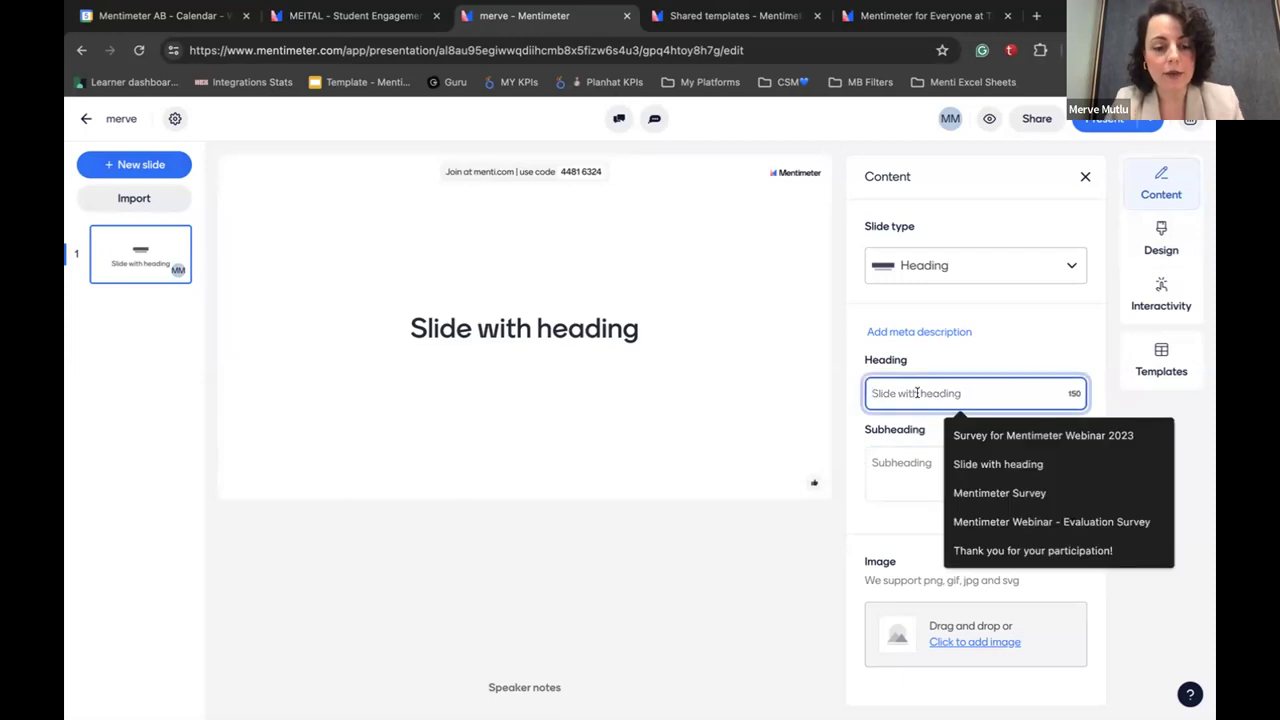
pyautogui.write('Welcome!')
pyautogui.click(905, 455)
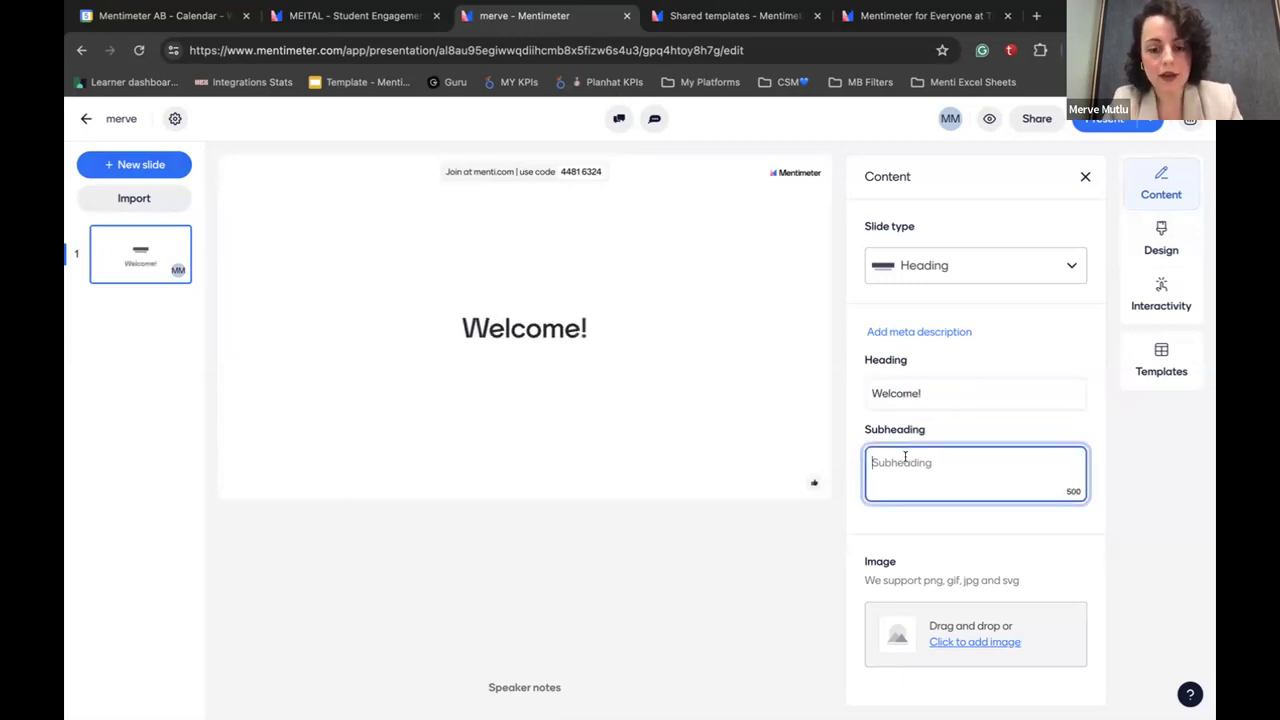
pyautogui.write('to Mentimeter')
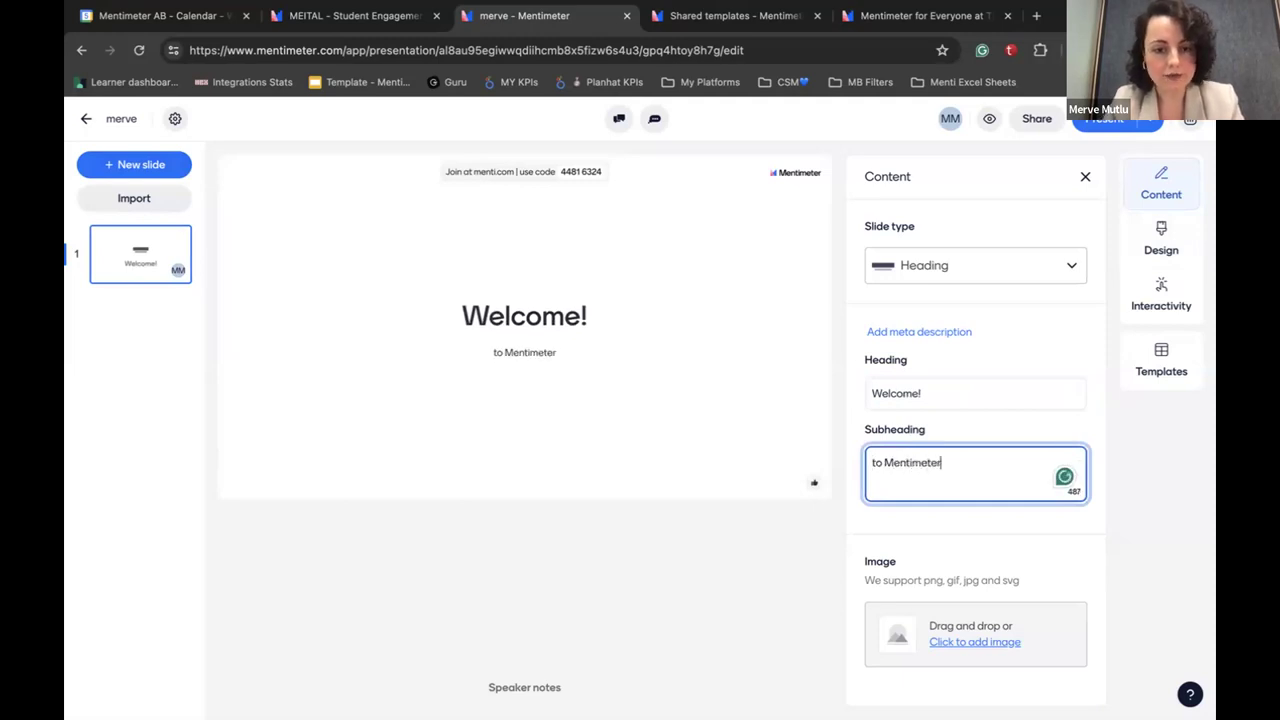
pyautogui.click(820, 697)
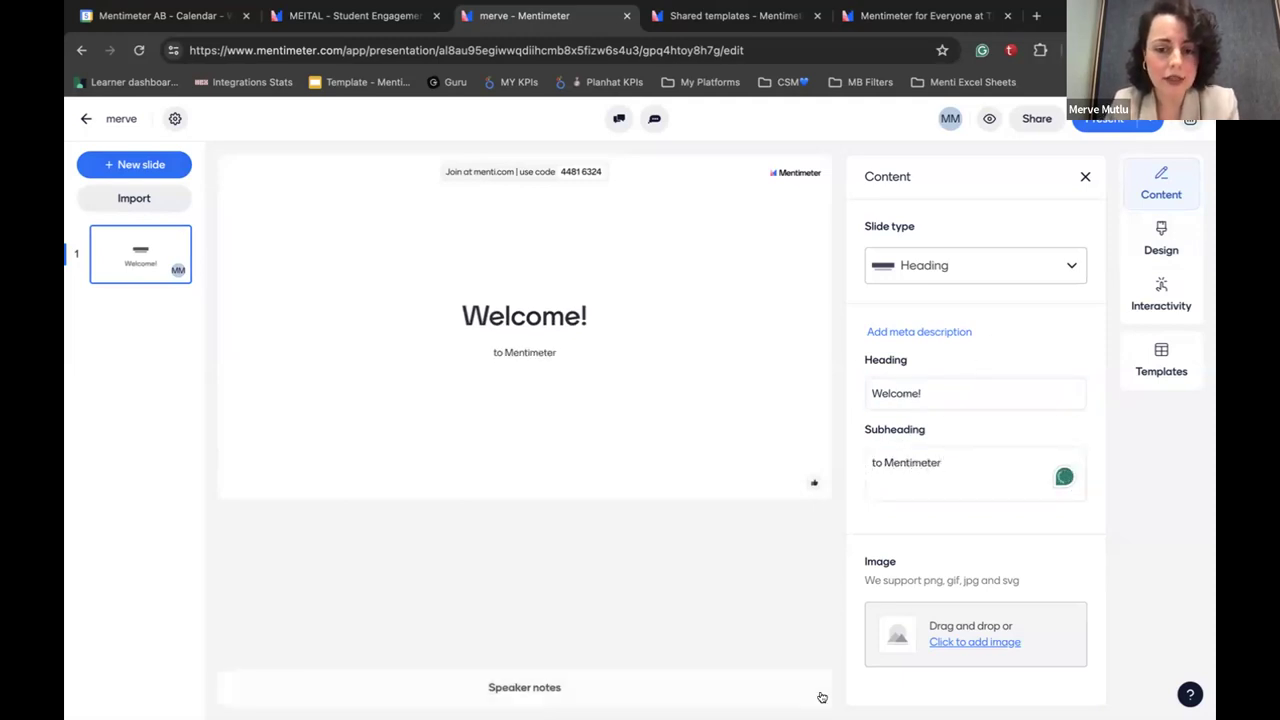
# - Search the image library for "welcome" and add the photo of the Welcome lettering on a green hedge to the slide with free-form cropping
pyautogui.click(963, 644)
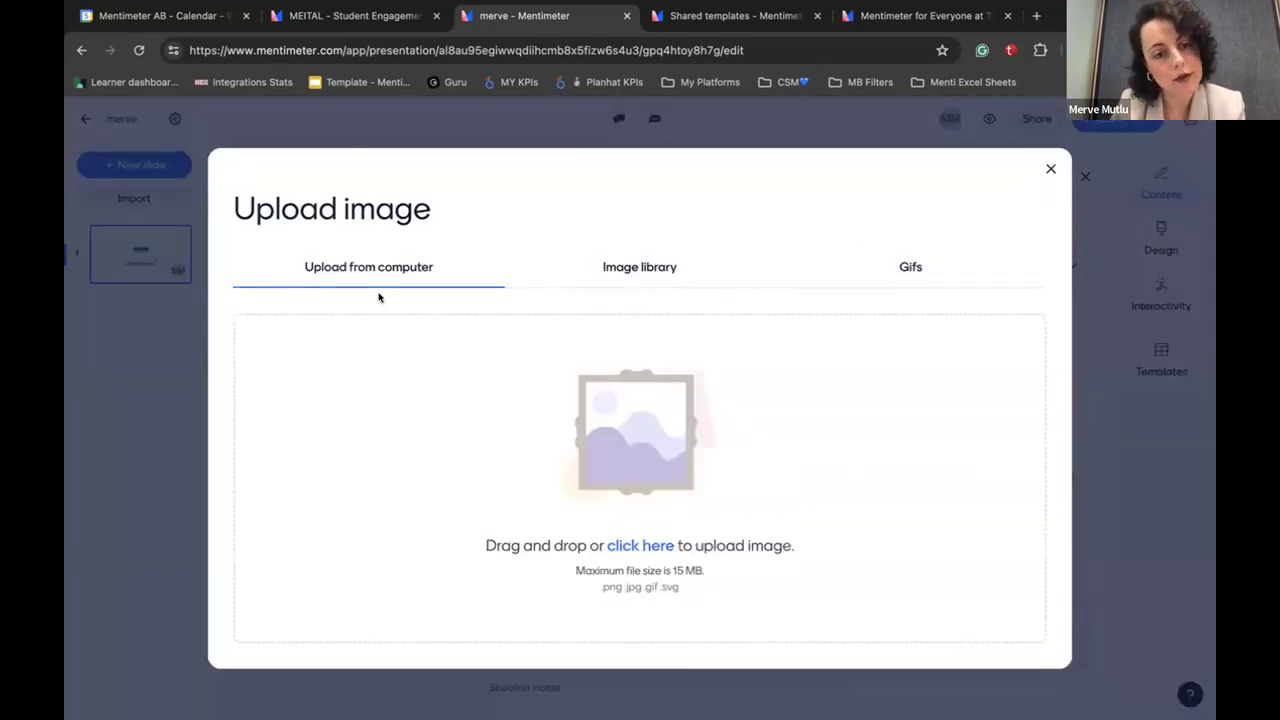
pyautogui.click(623, 280)
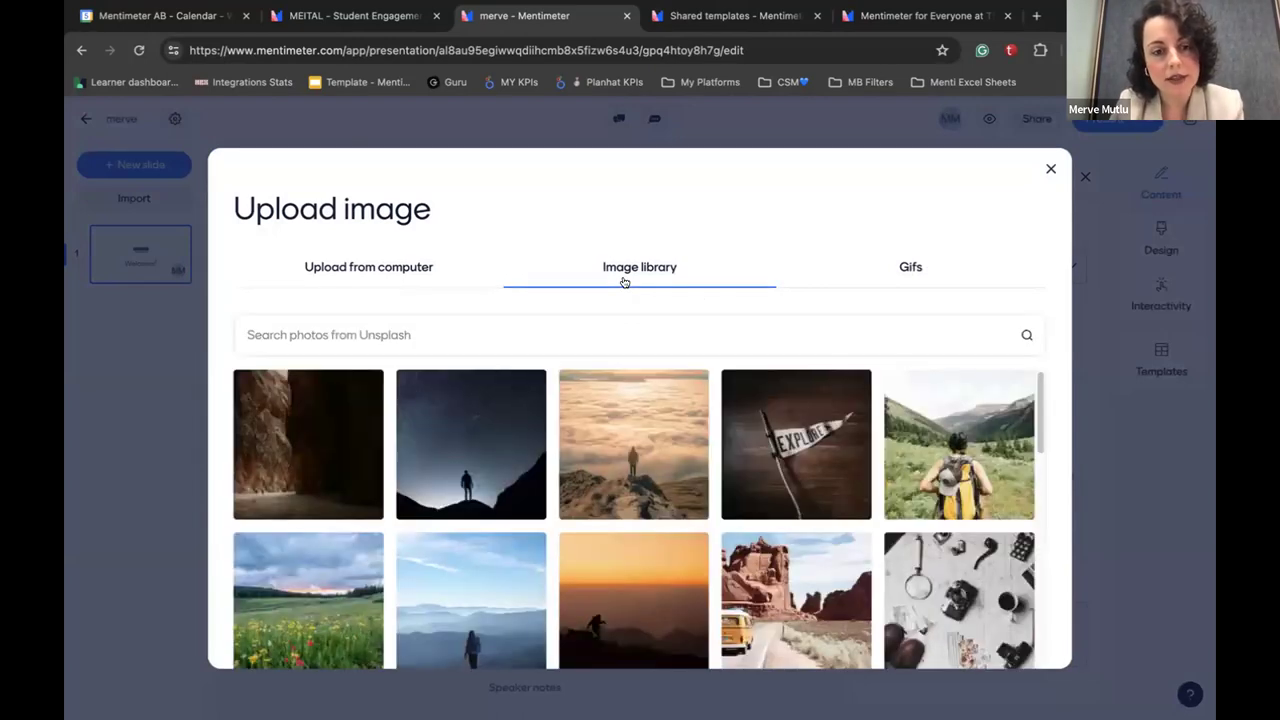
pyautogui.click(909, 277)
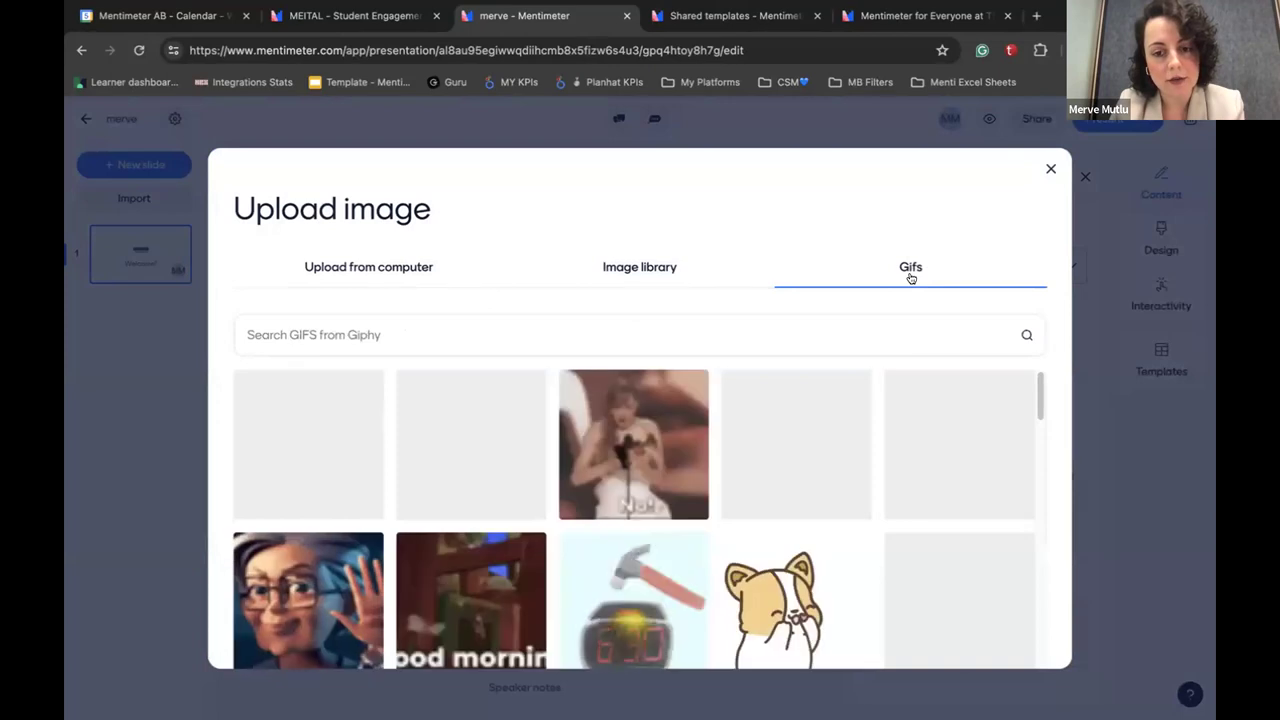
pyautogui.click(540, 267)
pyautogui.click(577, 333)
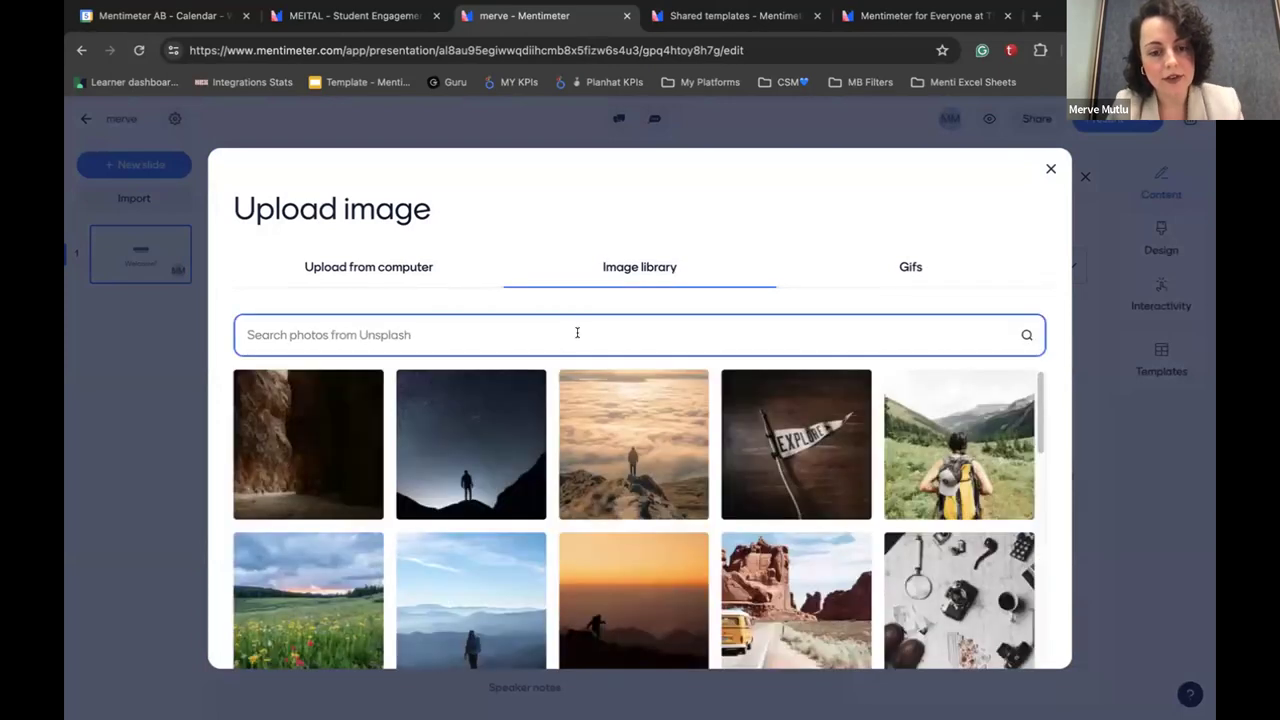
pyautogui.write('welcome')
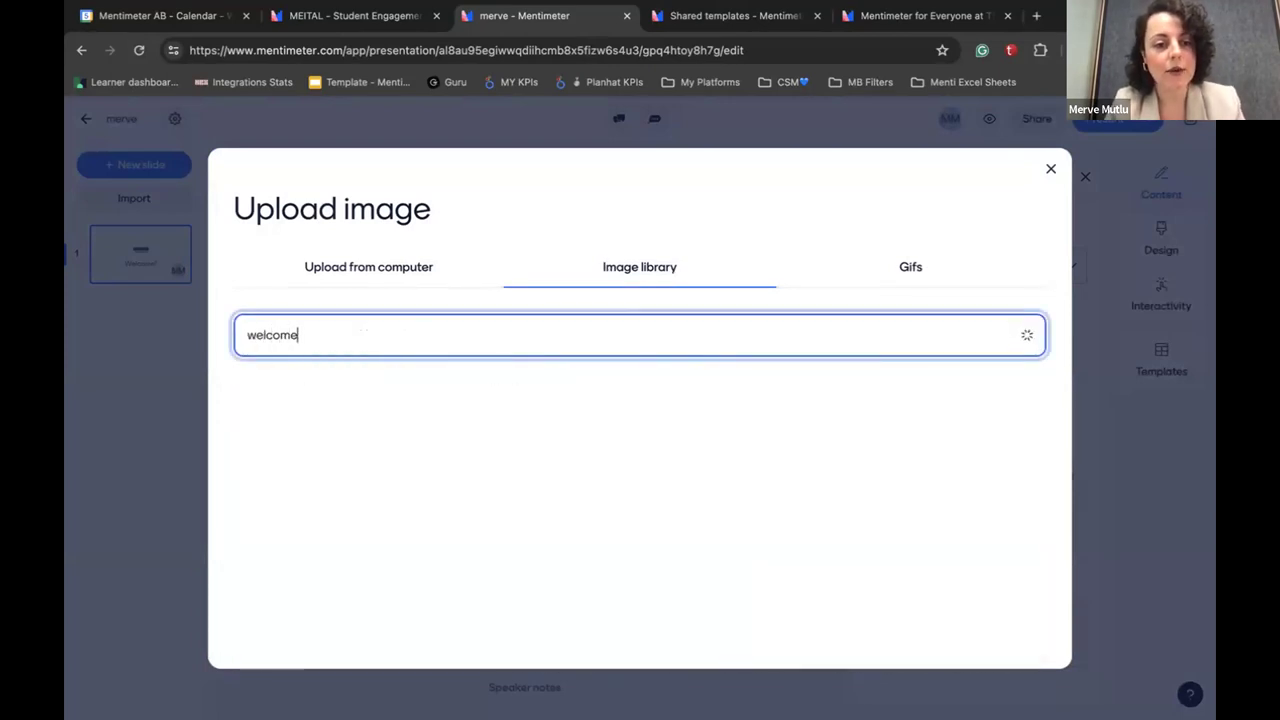
pyautogui.click(503, 442)
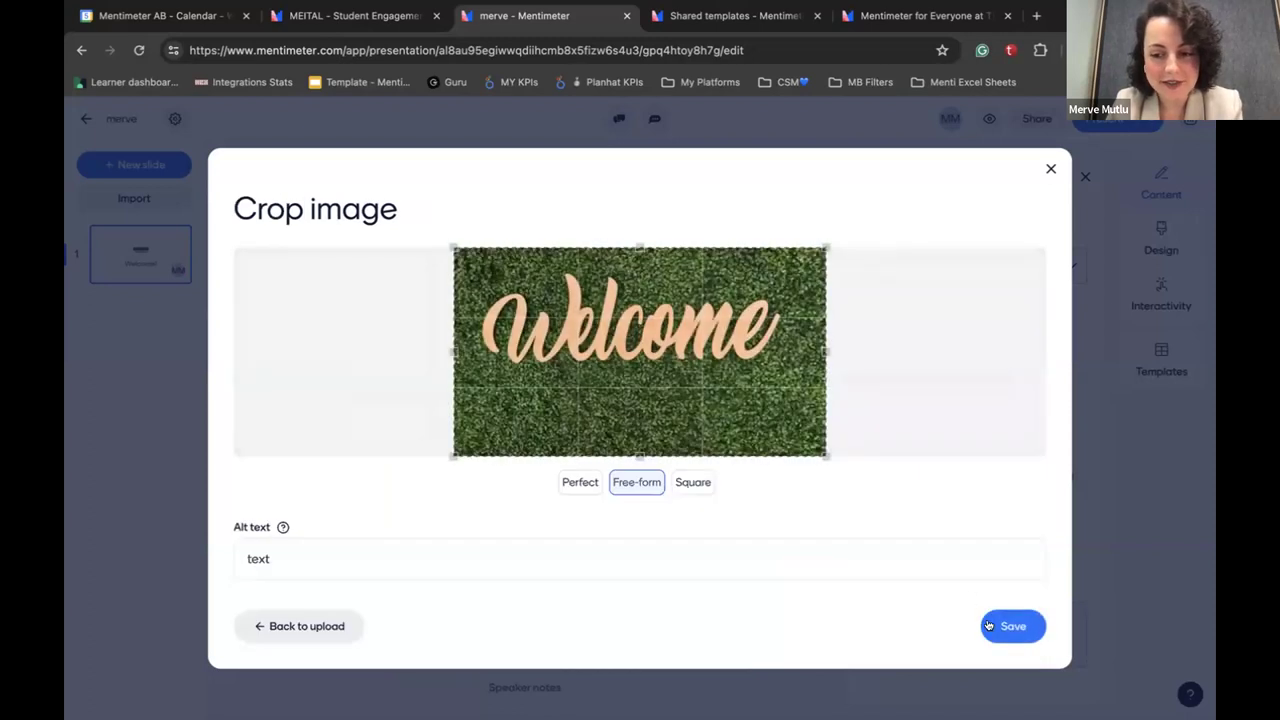
pyautogui.click(1012, 626)
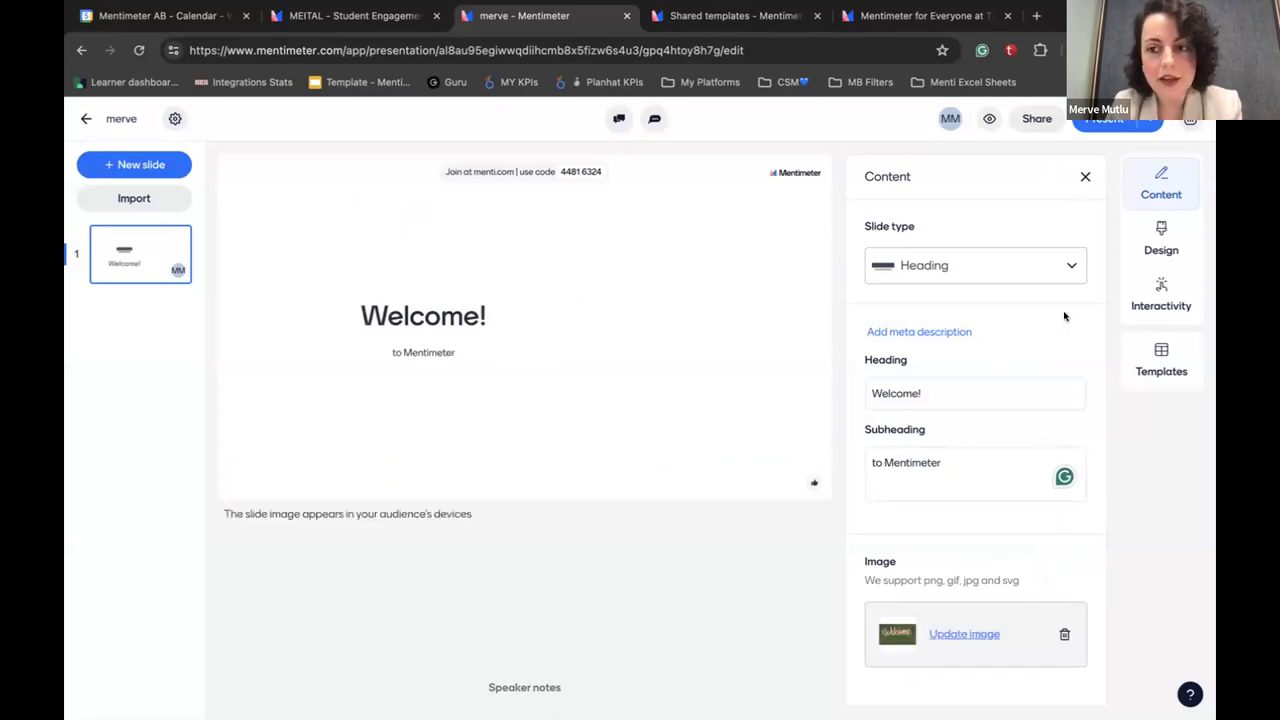
# - Preview the image layouts and apply the Side by side left layout to the welcome slide
pyautogui.click(1175, 228)
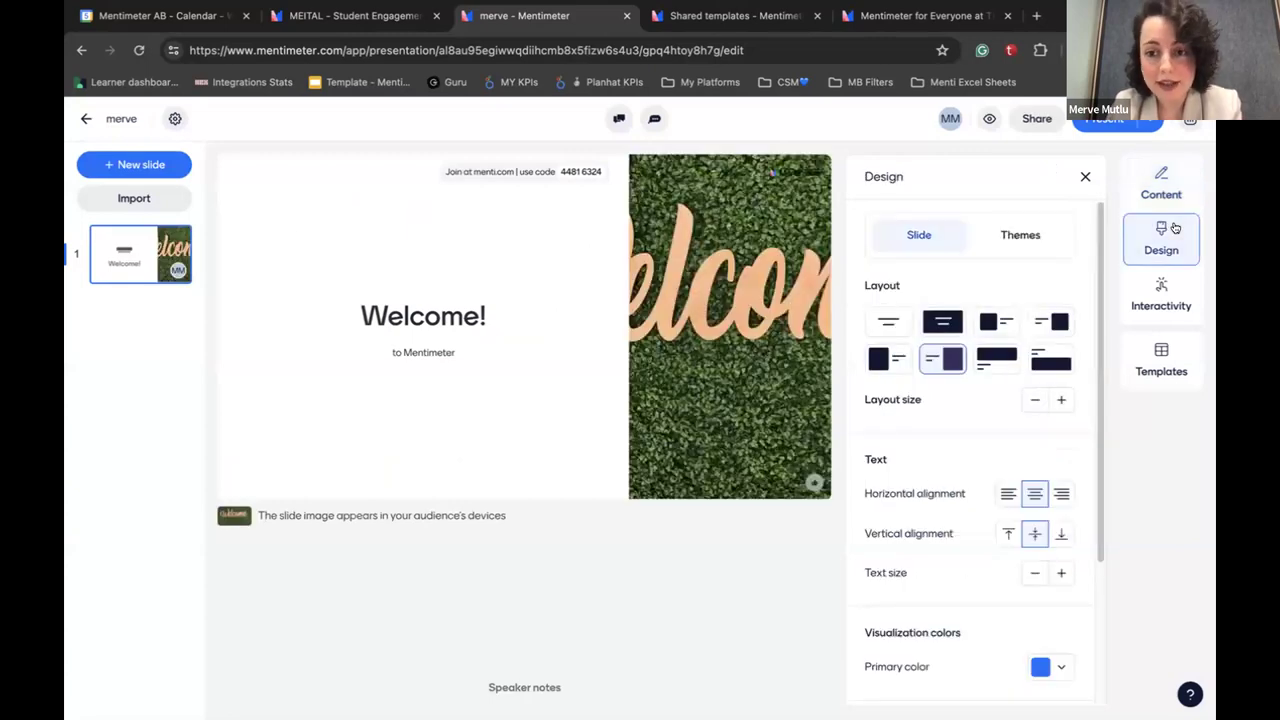
pyautogui.click(940, 323)
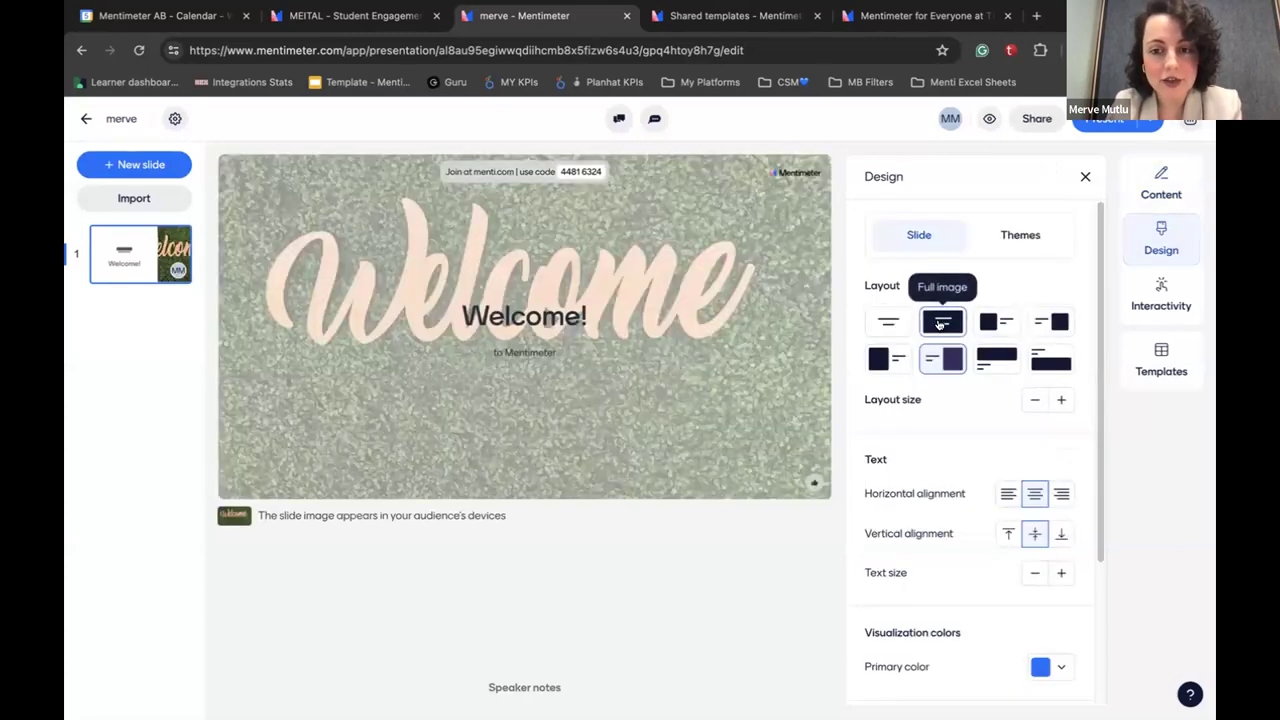
pyautogui.click(998, 320)
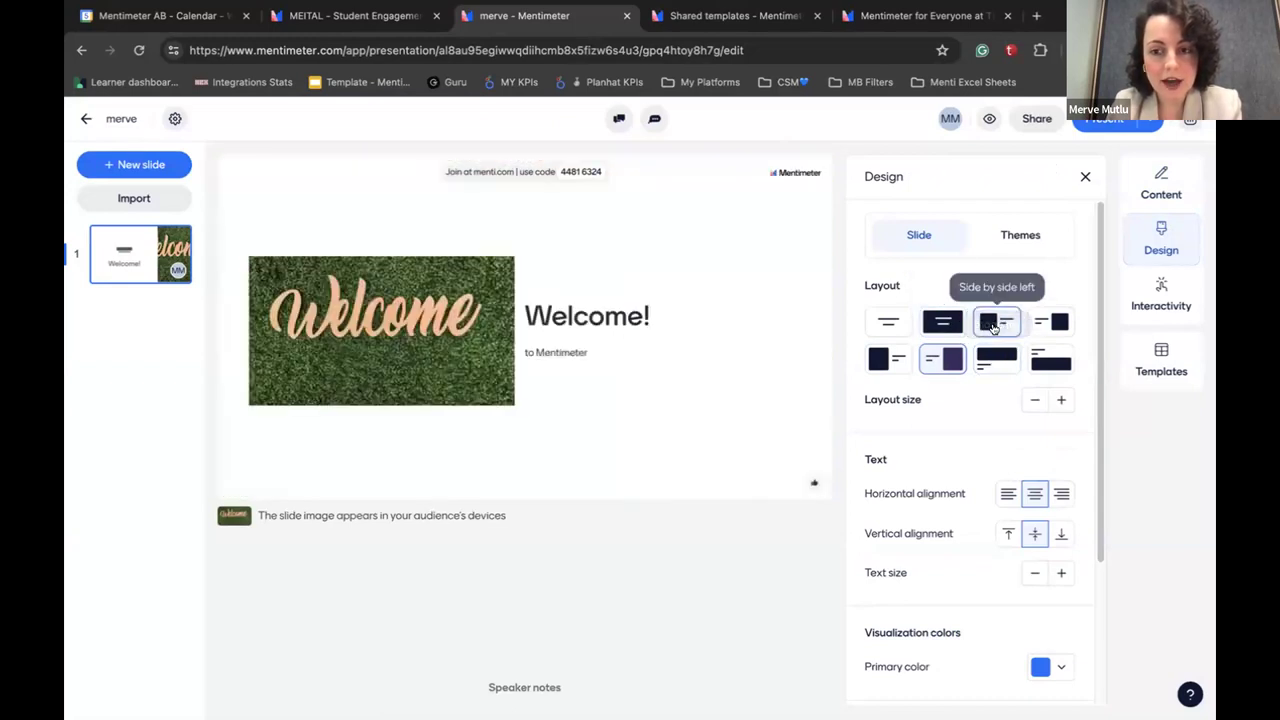
pyautogui.click(995, 323)
pyautogui.click(1035, 455)
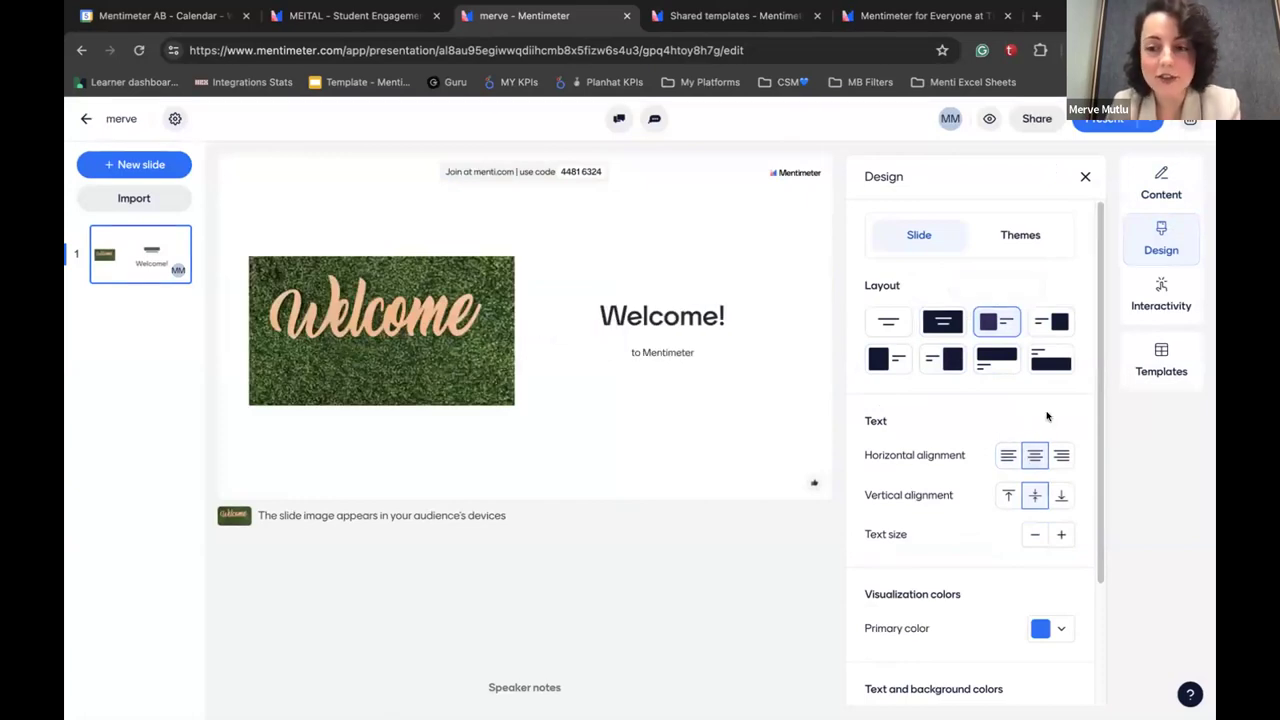
# - Enable the heart, question mark, thumbs-down and cat reactions for the welcome slide
pyautogui.click(1165, 290)
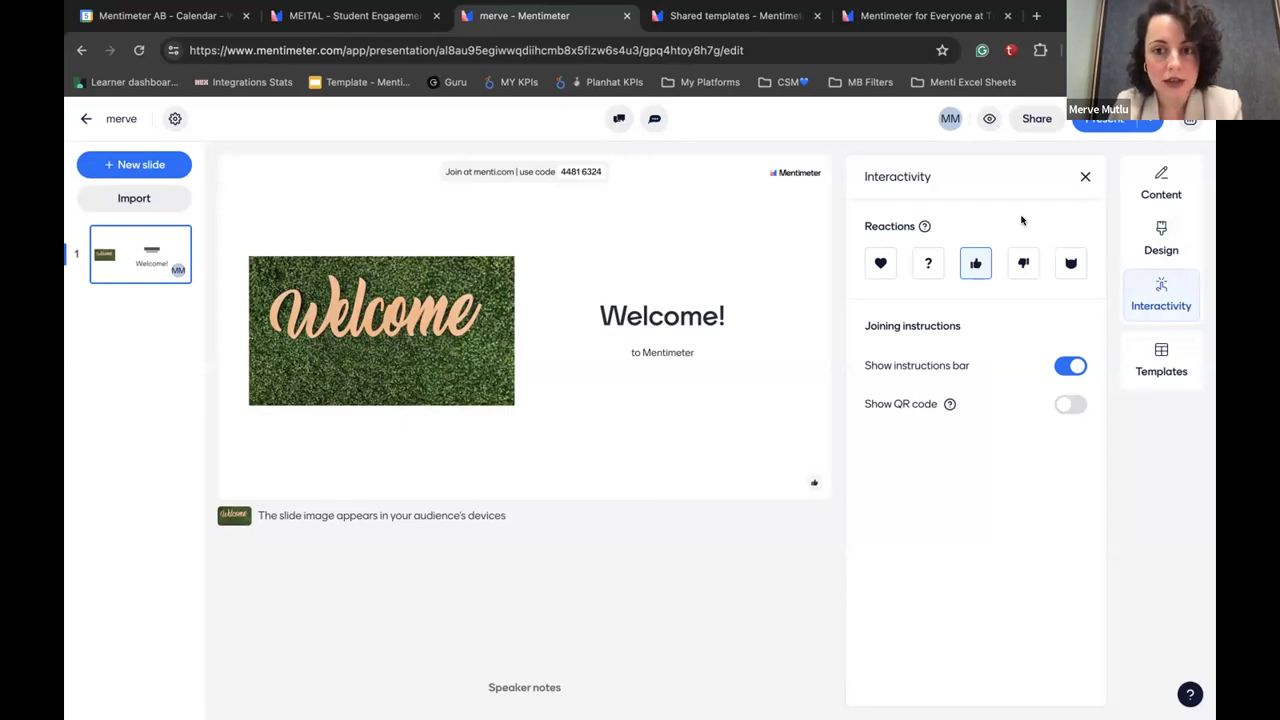
pyautogui.click(884, 263)
pyautogui.click(930, 266)
pyautogui.click(1022, 266)
pyautogui.click(1068, 268)
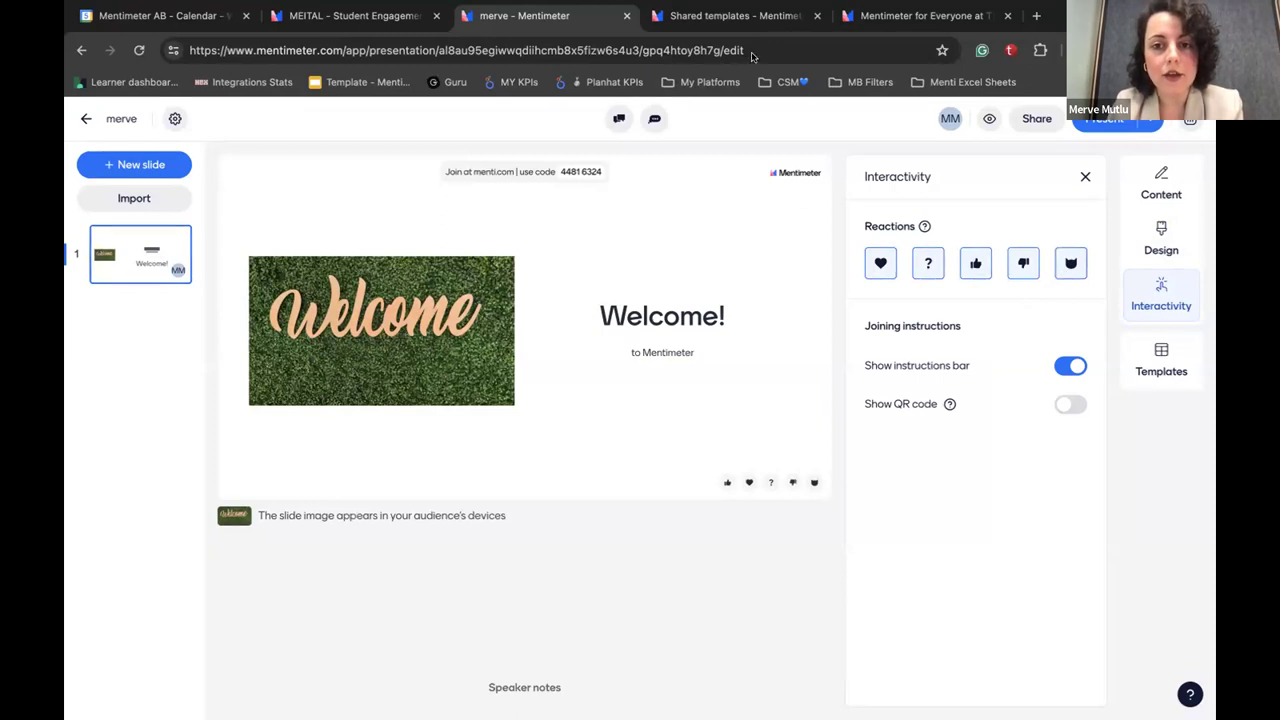
# - Enable Q&A so that people can ask questions during the presentation
pyautogui.click(619, 119)
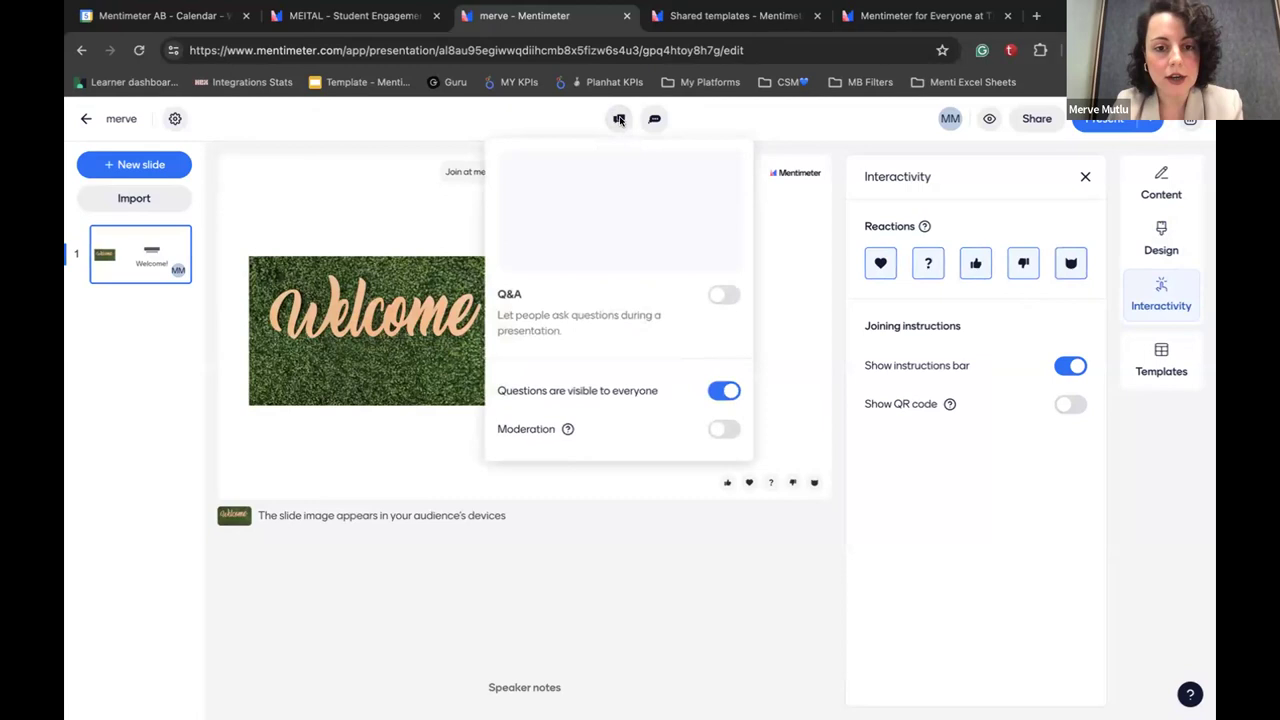
pyautogui.click(720, 296)
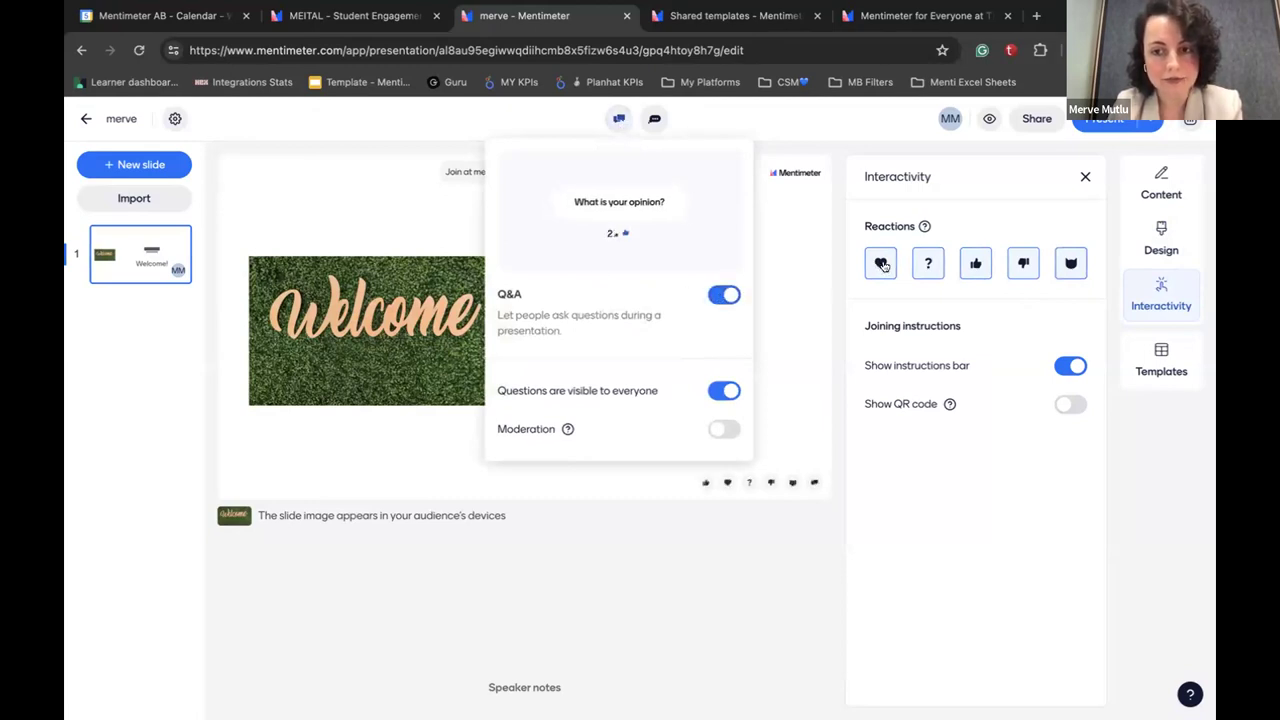
# - Disable the question mark, thumbs-up and thumbs-down reactions on the welcome slide
pyautogui.click(925, 263)
pyautogui.click(928, 263)
pyautogui.click(972, 265)
pyautogui.click(1023, 263)
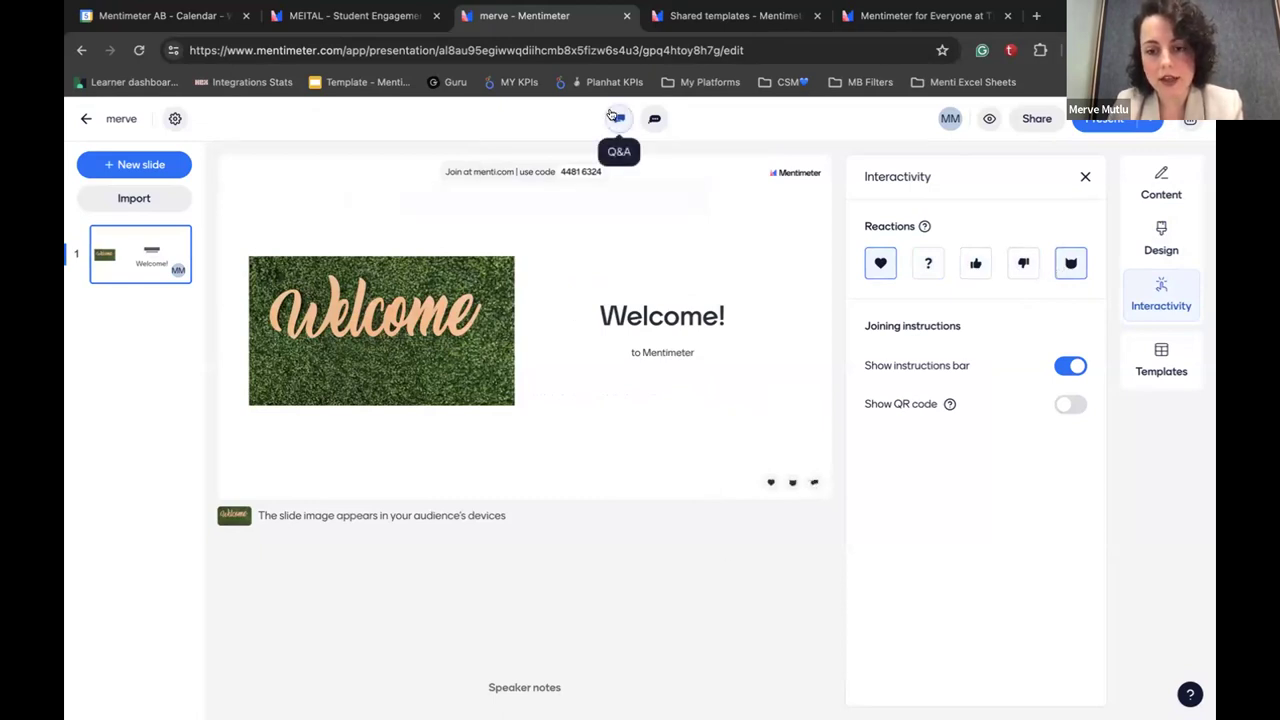
# - Turn on live chat so that participants can comment during the presentation
pyautogui.click(652, 118)
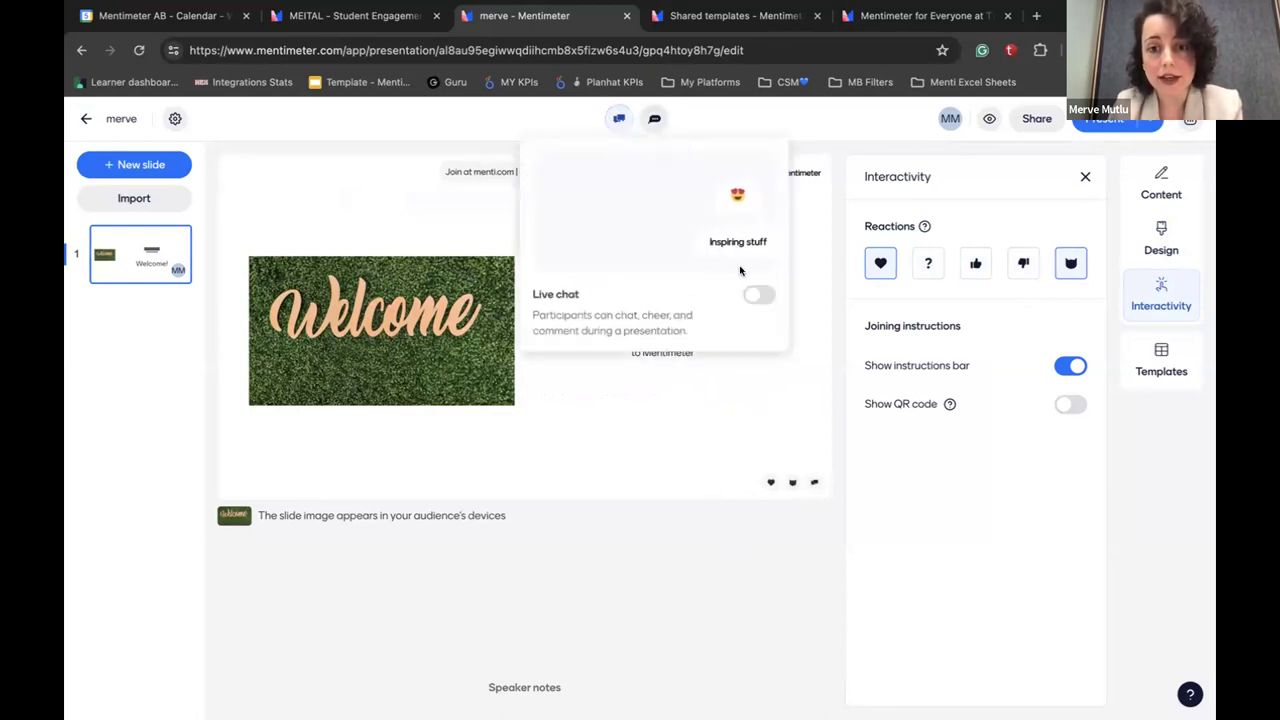
pyautogui.click(765, 294)
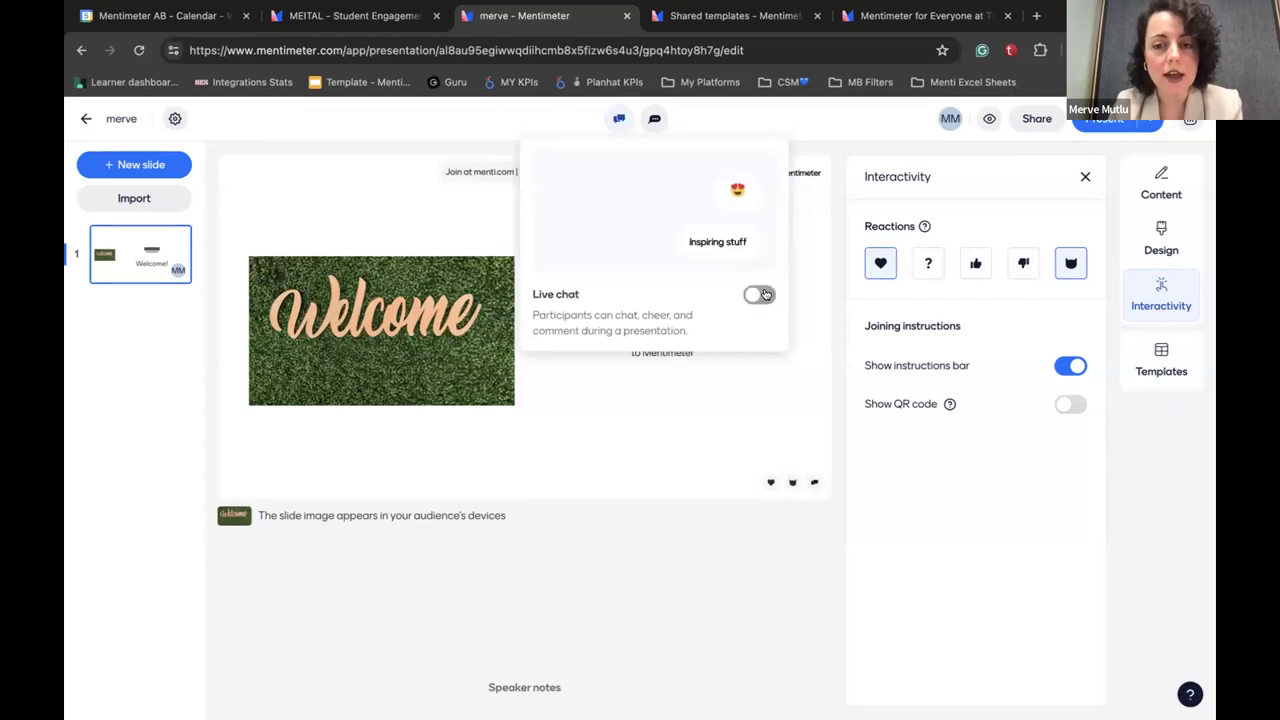
# - Add a Word Cloud slide after the welcome slide
pyautogui.click(843, 348)
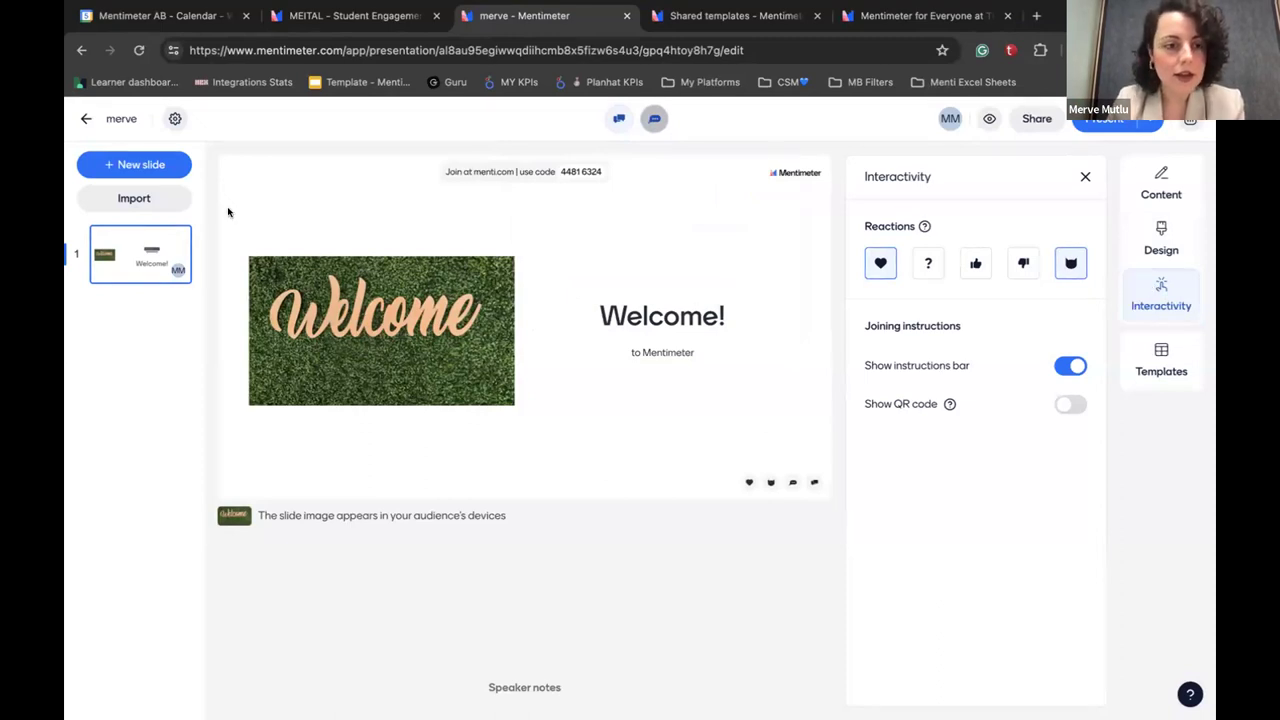
pyautogui.click(153, 166)
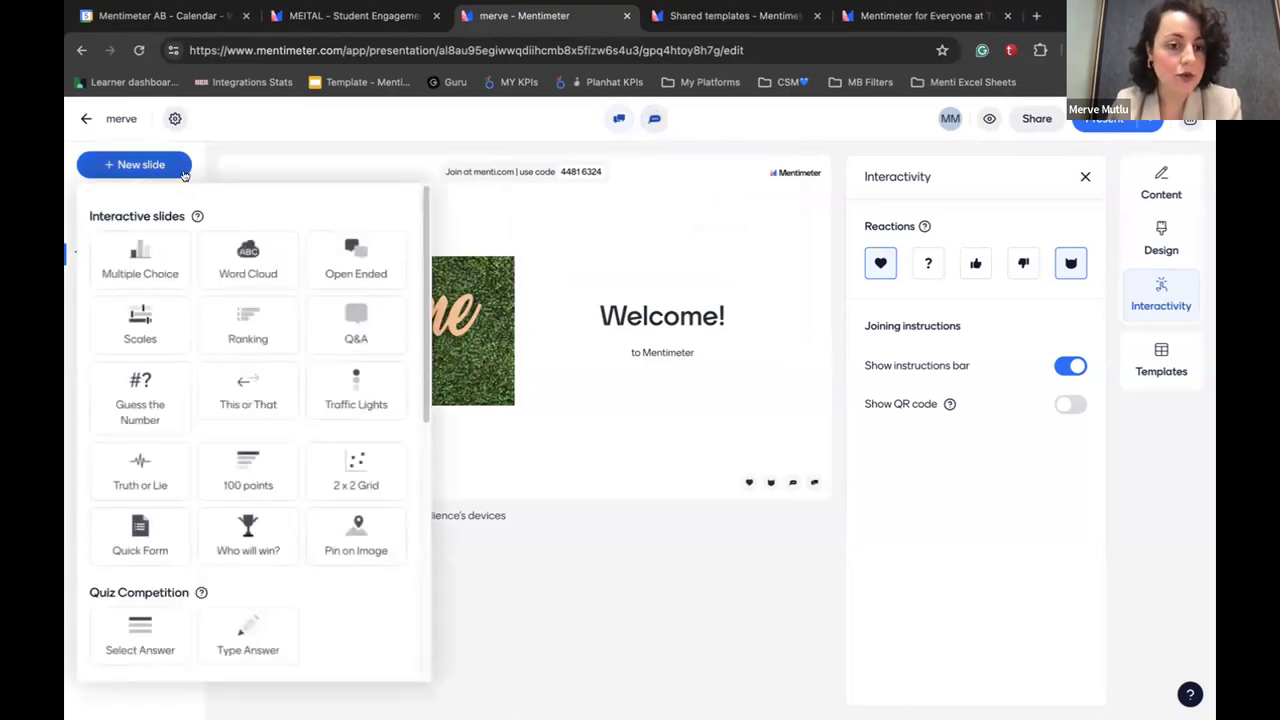
pyautogui.click(246, 273)
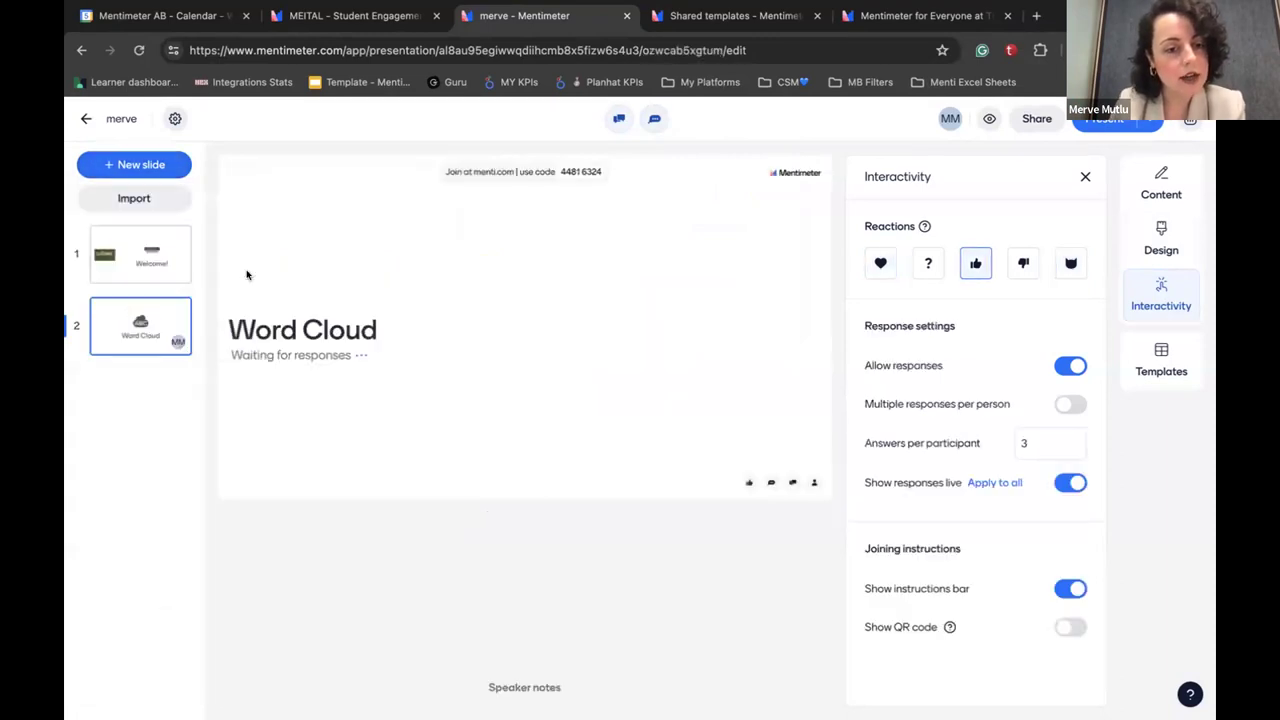
# - Set the word cloud slide's question to "How are you feeling today?"
pyautogui.click(1165, 179)
pyautogui.click(952, 386)
pyautogui.write('Ho')
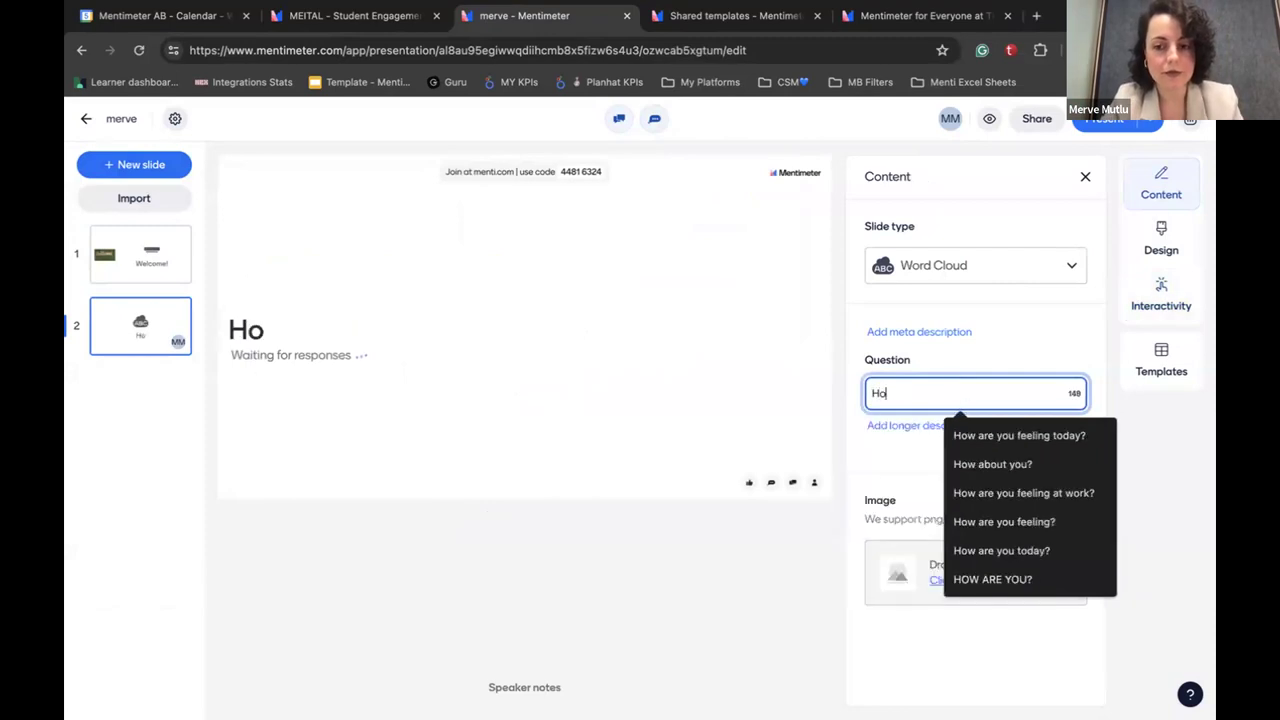
pyautogui.write('w are you feel')
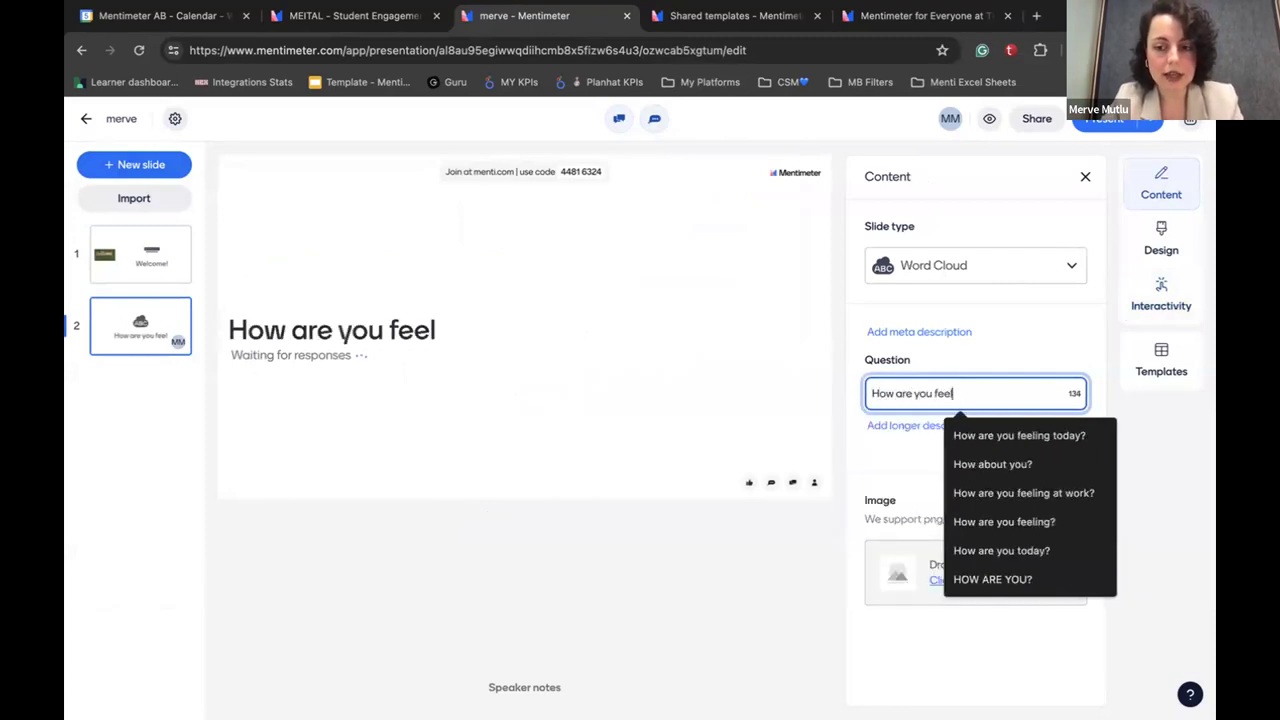
pyautogui.write('ing today?')
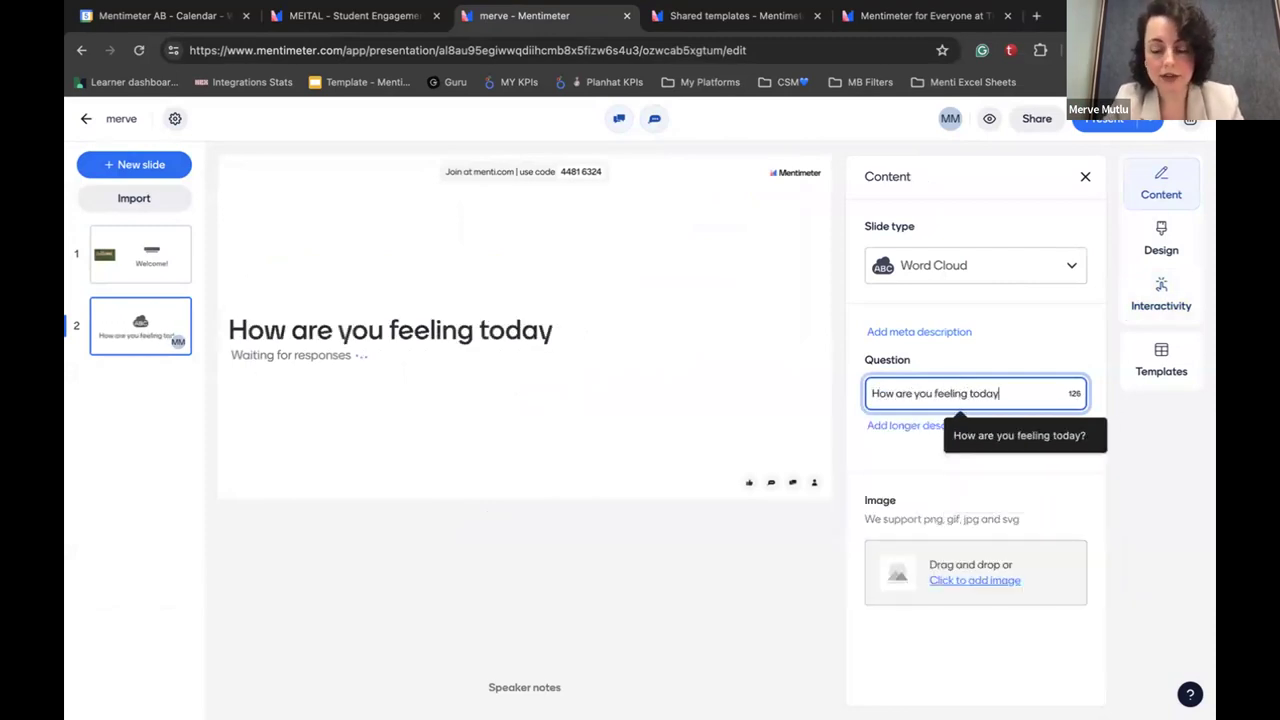
pyautogui.click(705, 410)
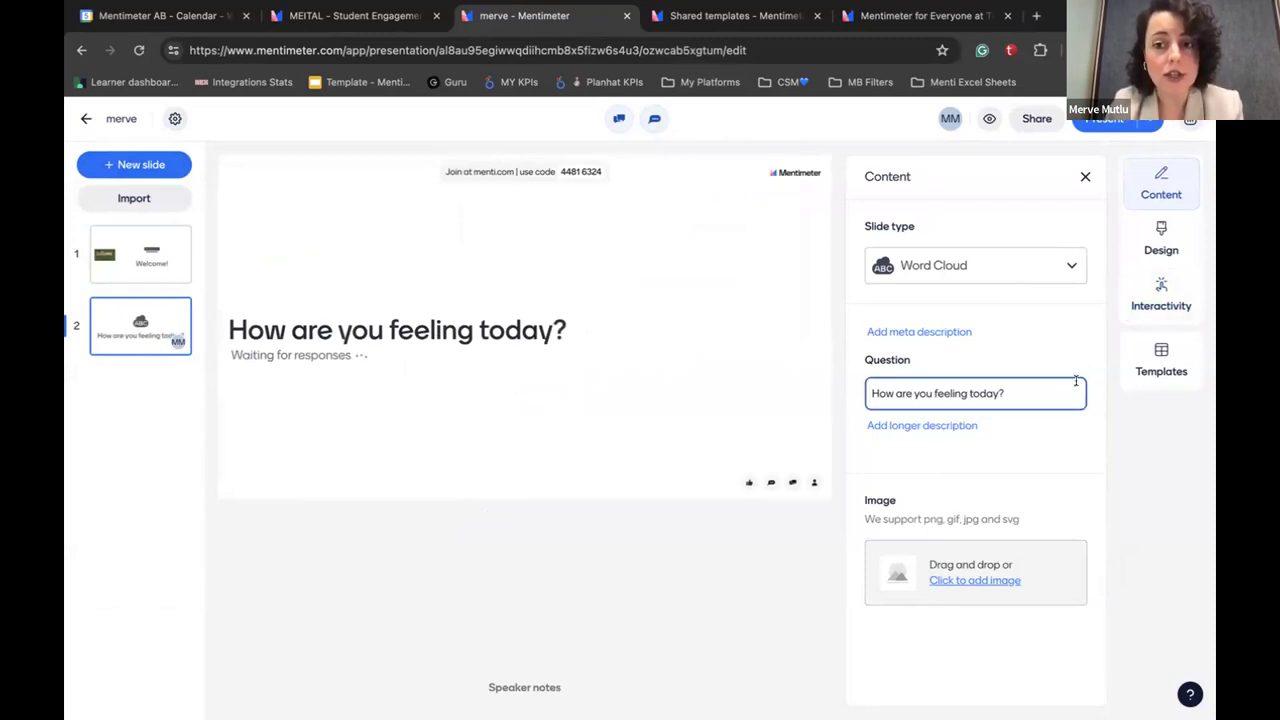
# - Review the word cloud slide's image upload, layout, text, color and interactivity options
pyautogui.click(977, 580)
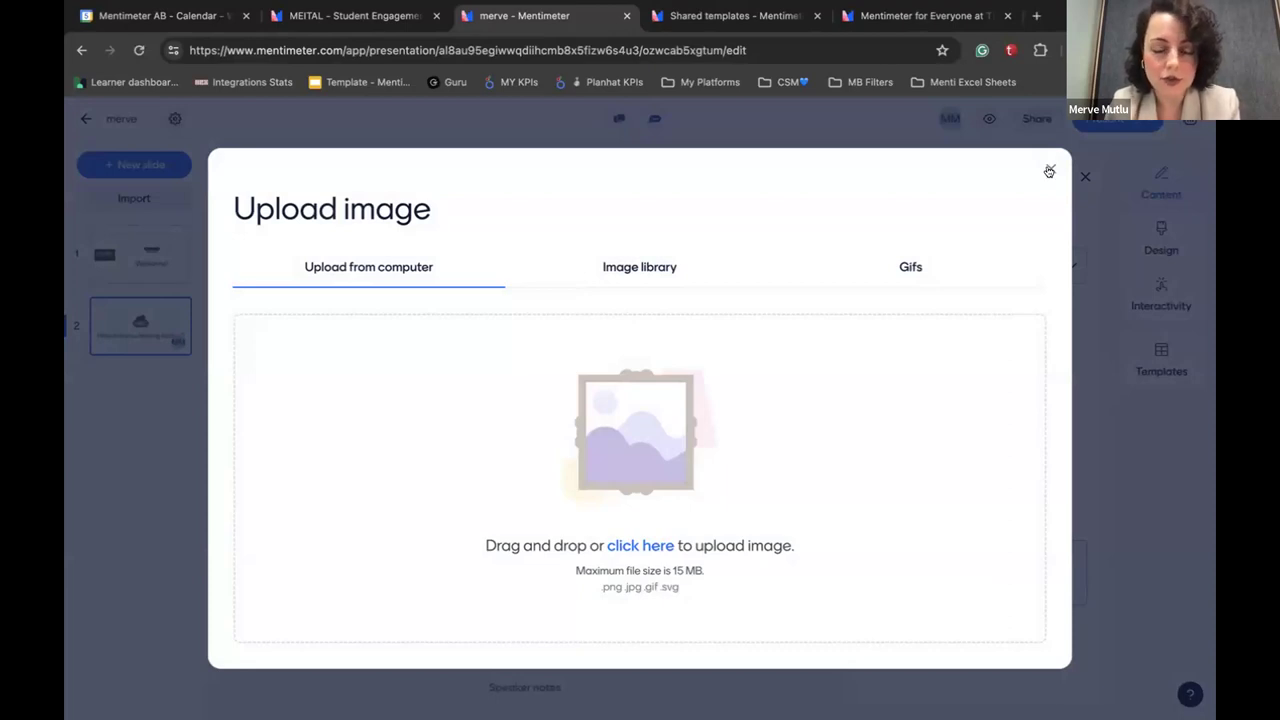
pyautogui.click(1048, 172)
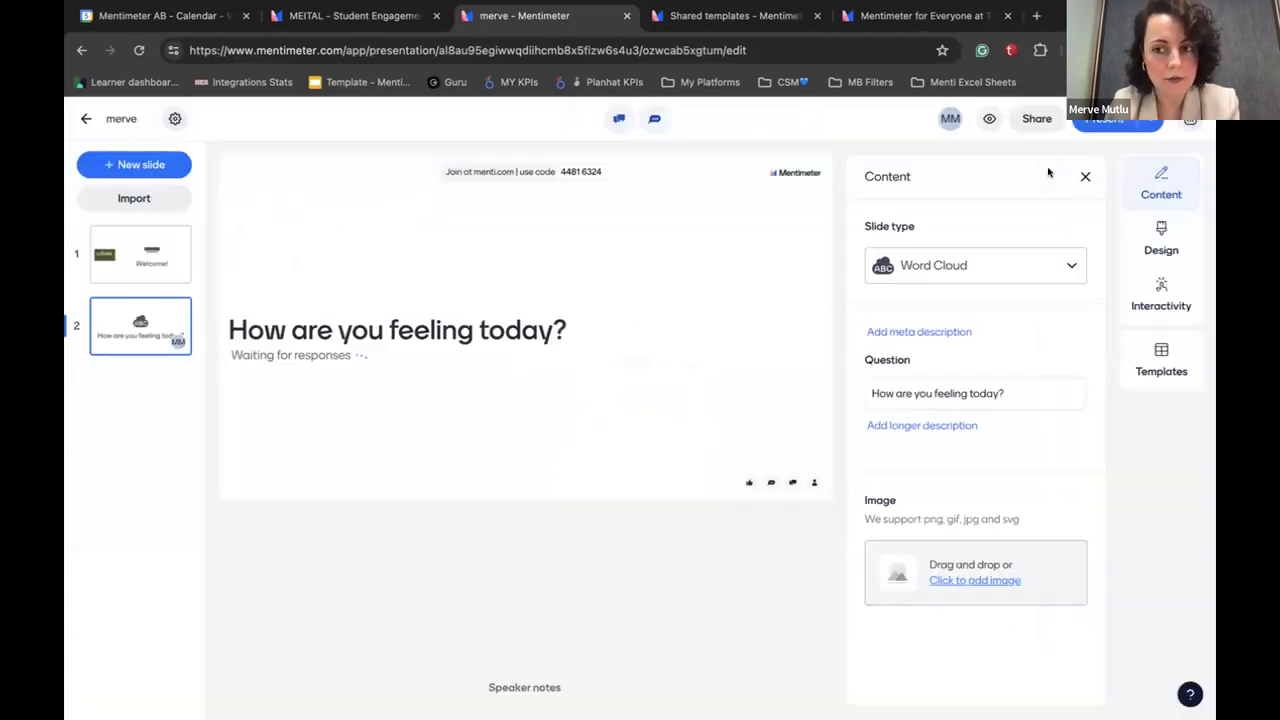
pyautogui.click(1162, 236)
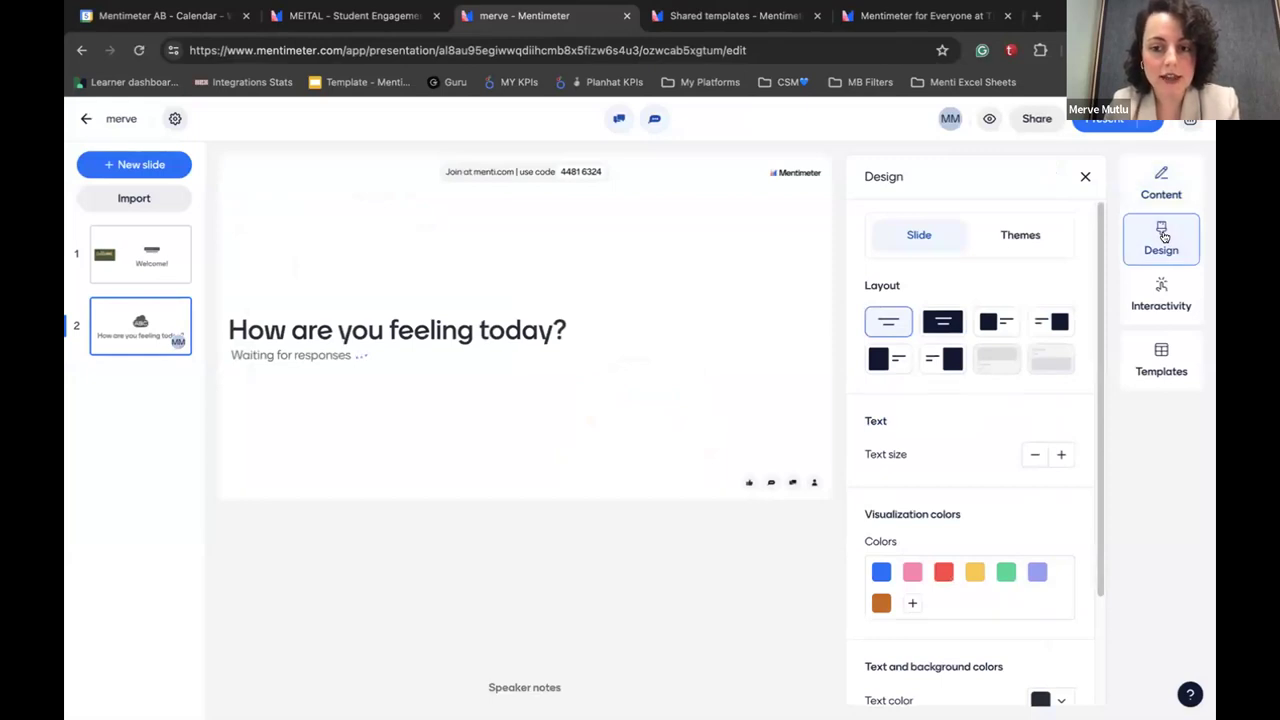
pyautogui.scroll(-3, 1032, 398)
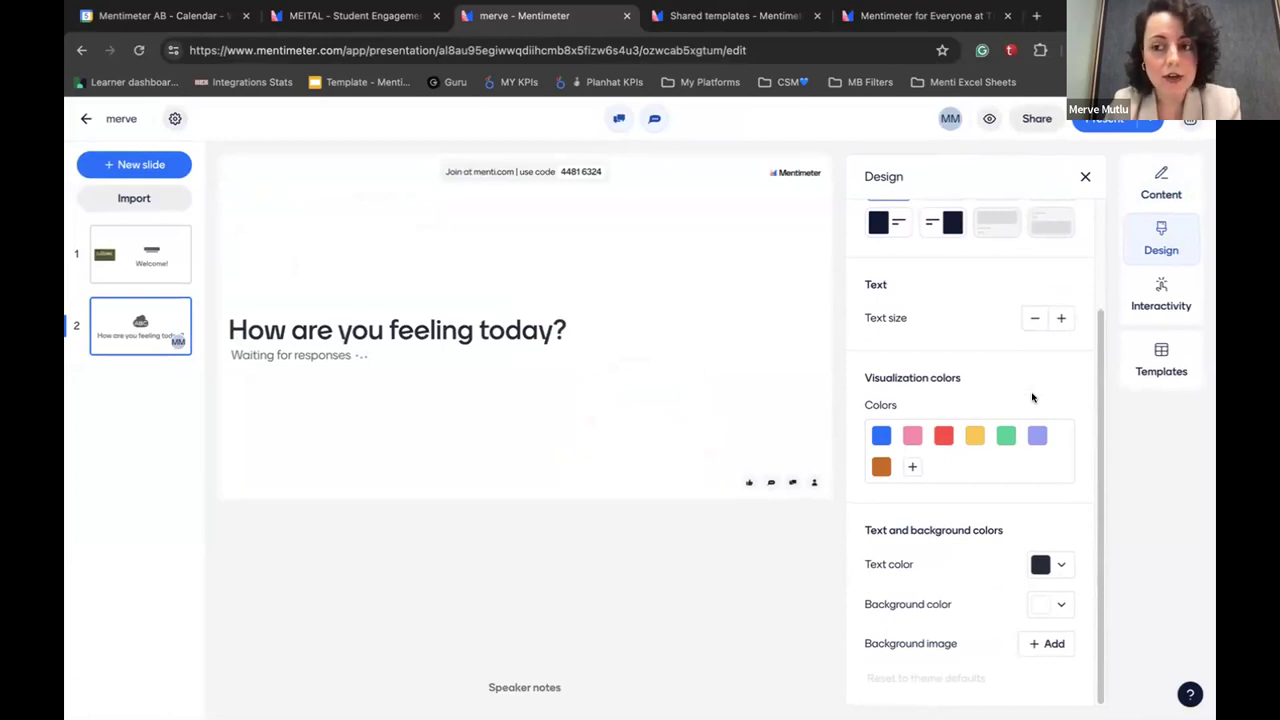
pyautogui.scroll(3, 1032, 398)
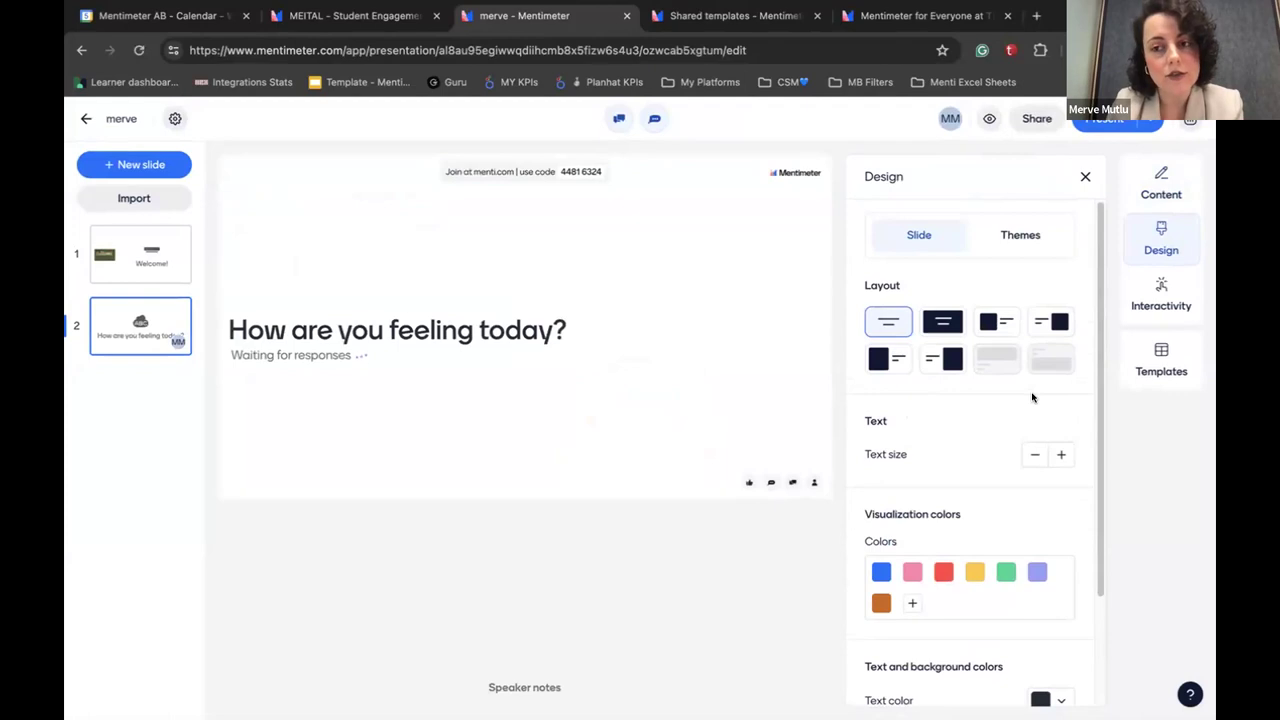
pyautogui.click(1162, 182)
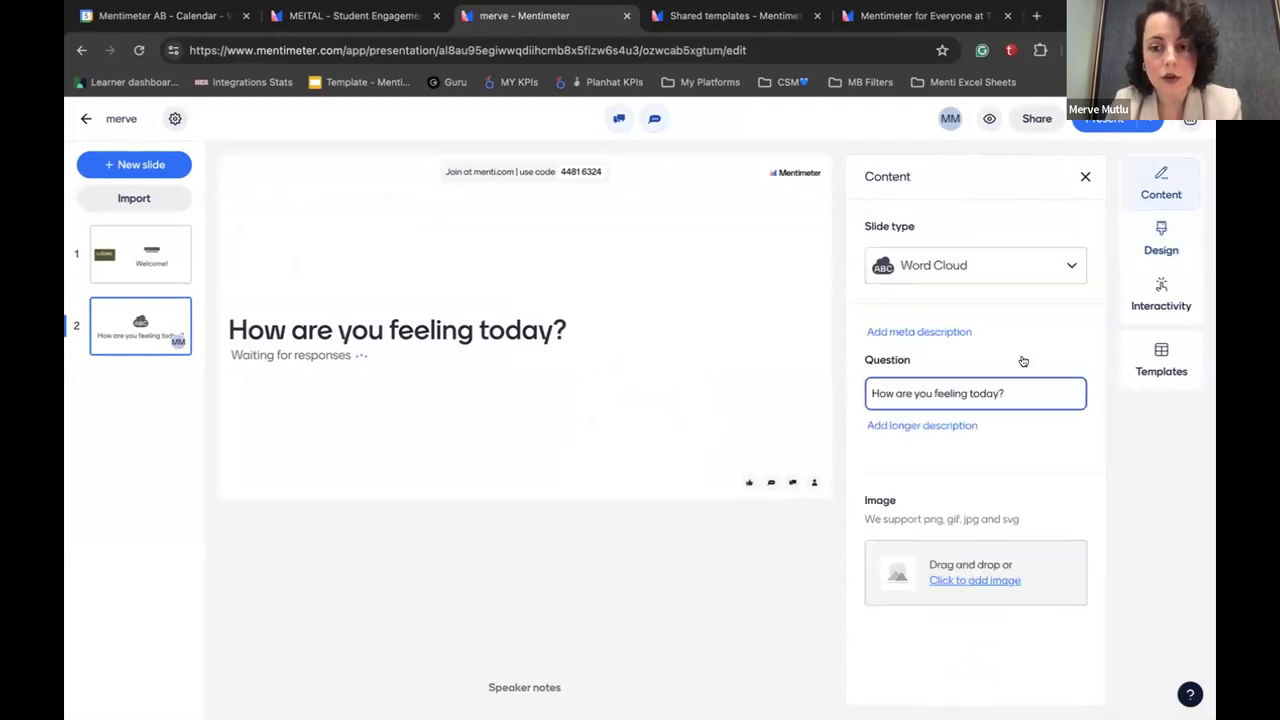
pyautogui.click(1163, 245)
pyautogui.scroll(-1, 965, 514)
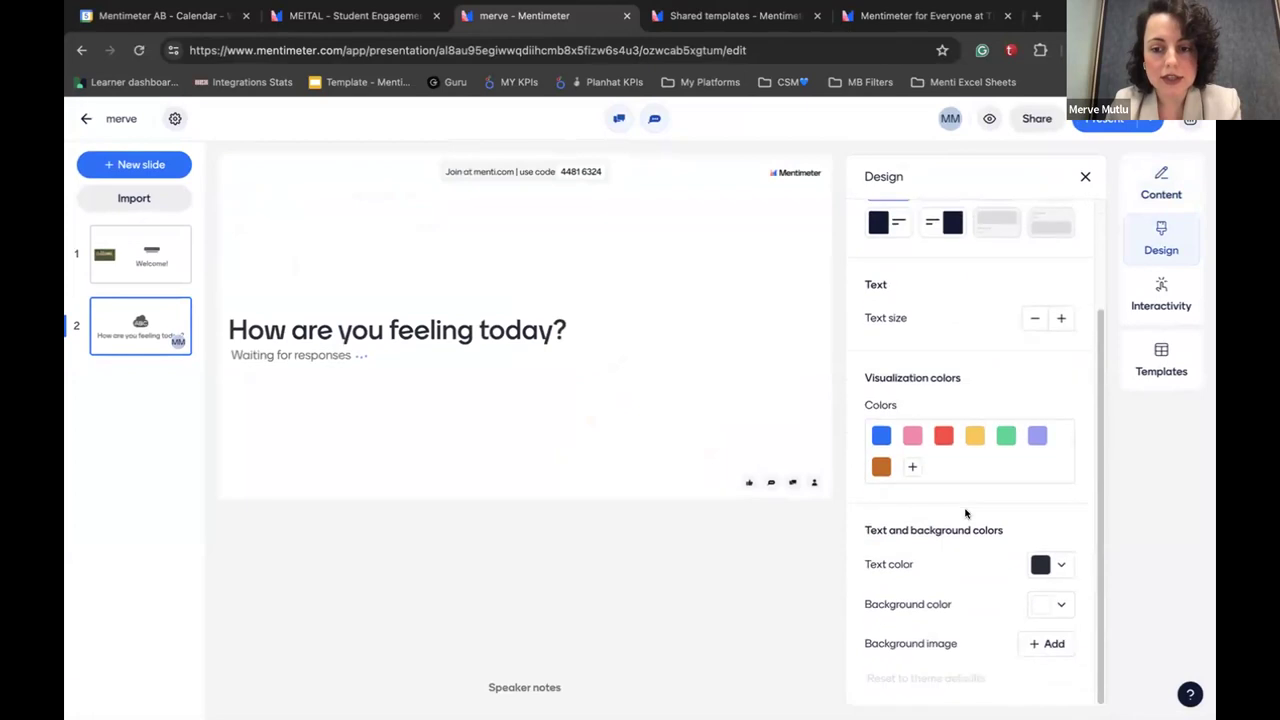
pyautogui.click(1165, 305)
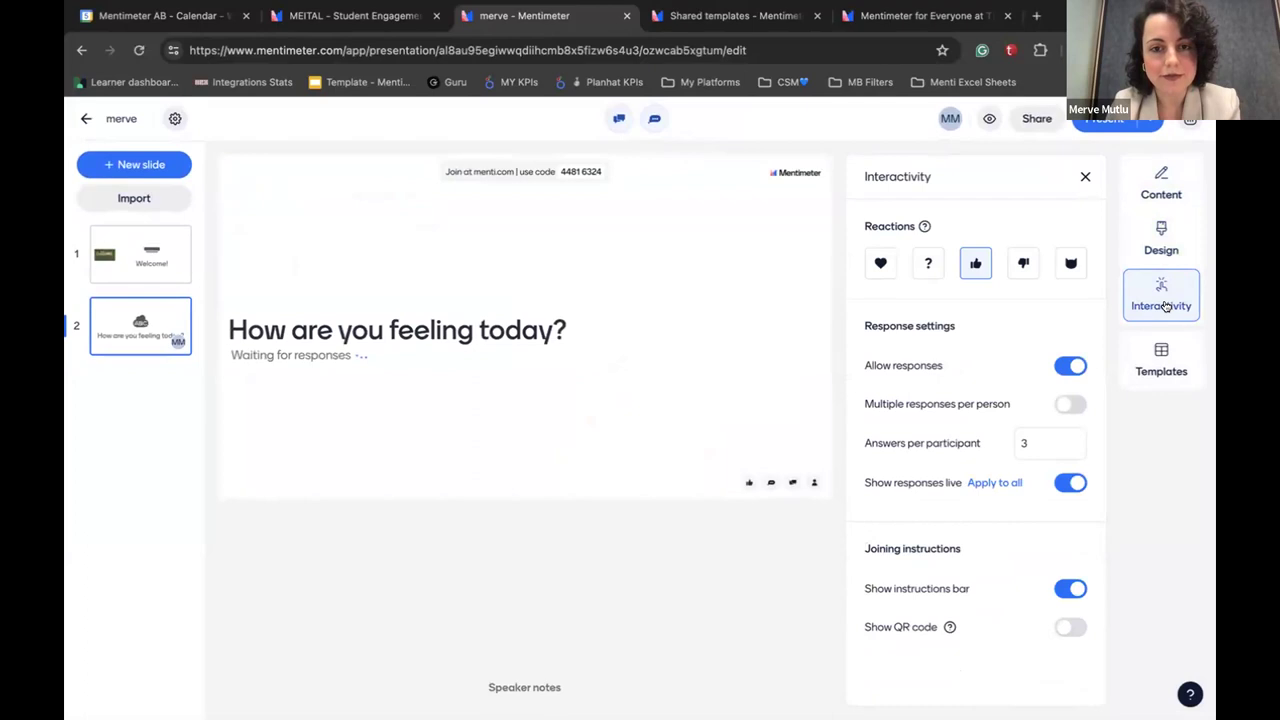
# - Switch to the "MEITAL - Student Engagement & Active Learning" presentation and start presenting it from the current multiple choice slide
pyautogui.click(342, 17)
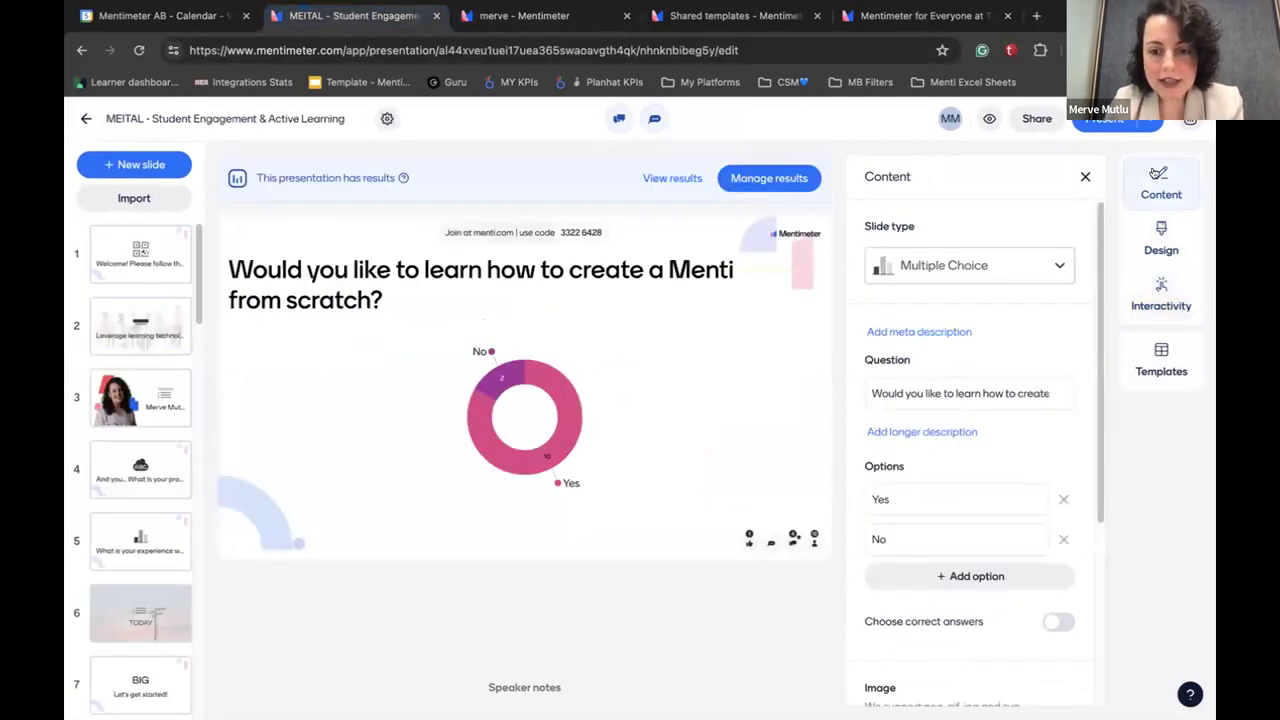
pyautogui.click(1105, 119)
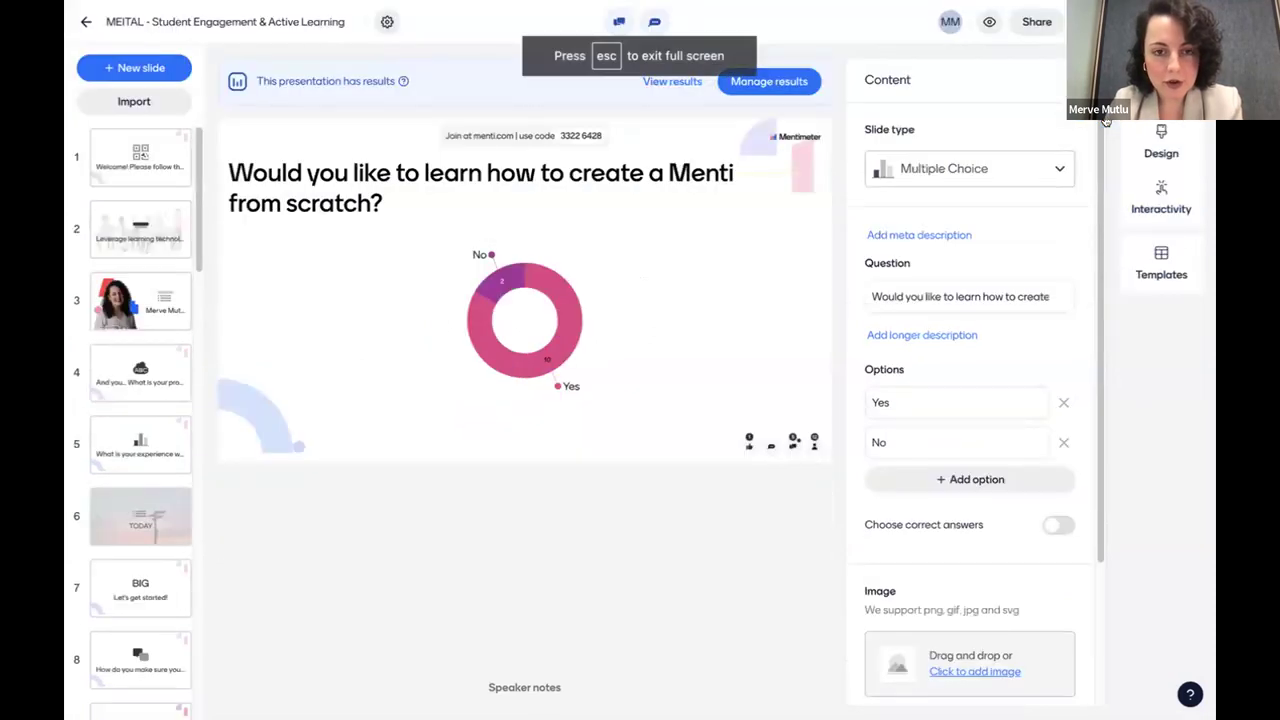